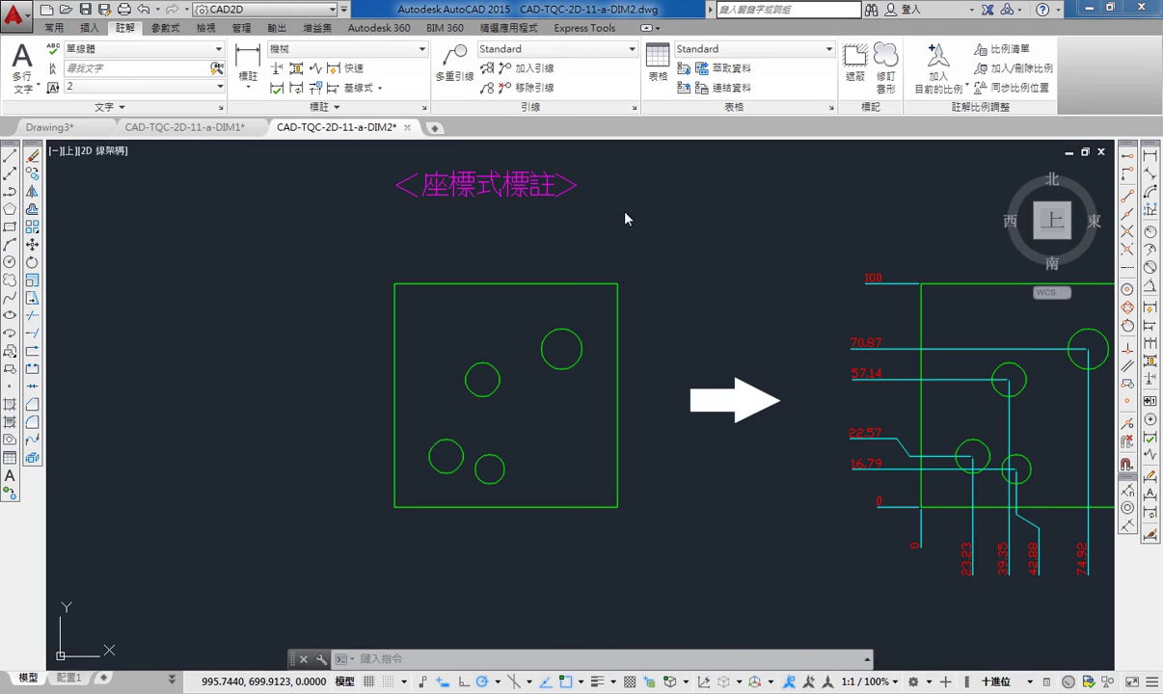
Add an ordinate dimension of 646.33 at the lower-left circle's centre, leader placed left of the plate.
{"action": "middle_click_drag", "start_coordinate": [506, 232], "coordinate": [419, 247]}
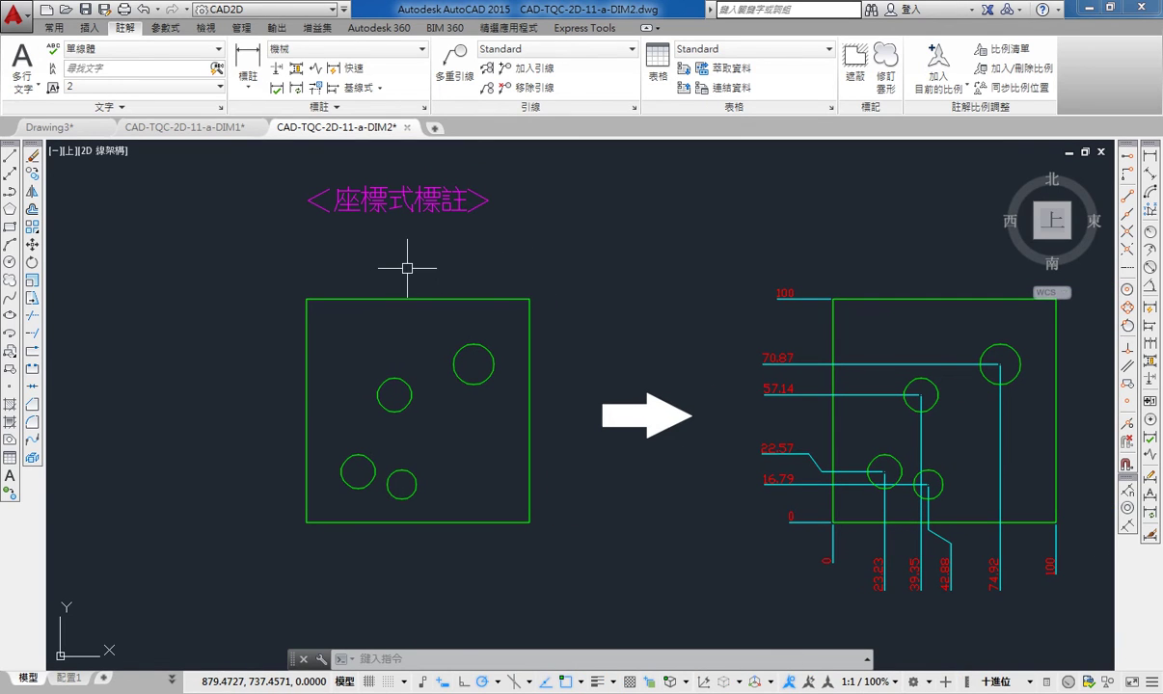
{"action": "scroll", "coordinate": [407, 268], "scroll_direction": "down", "scroll_amount": 2}
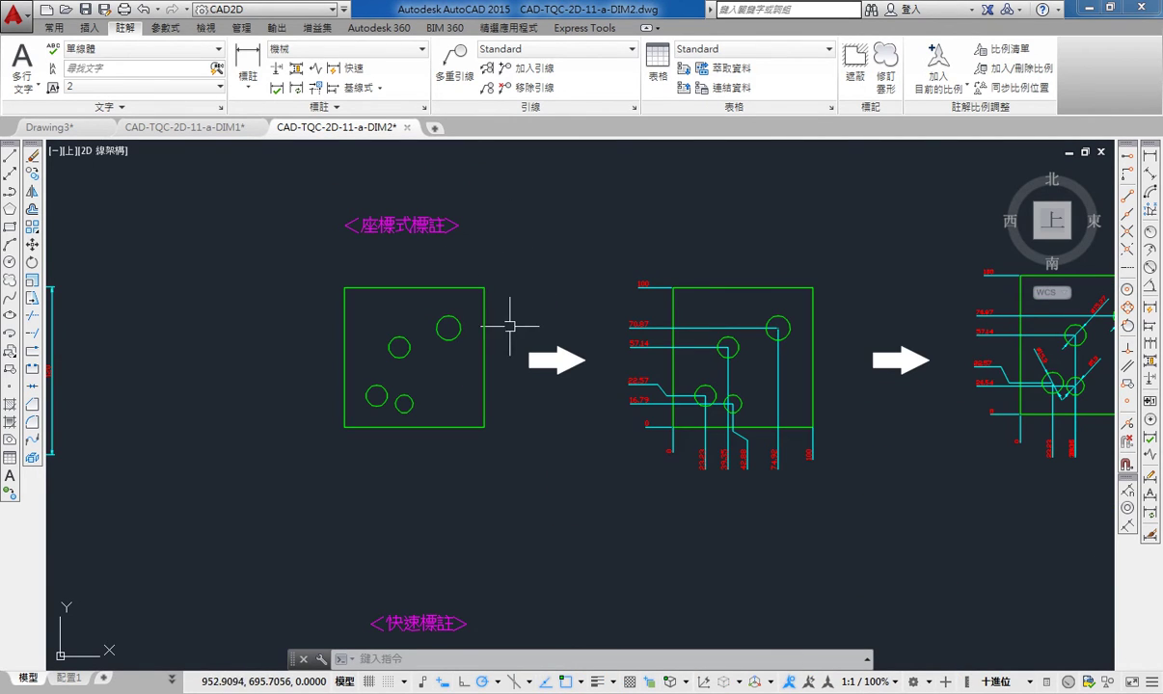
{"action": "scroll", "coordinate": [478, 264], "scroll_direction": "up", "scroll_amount": 2}
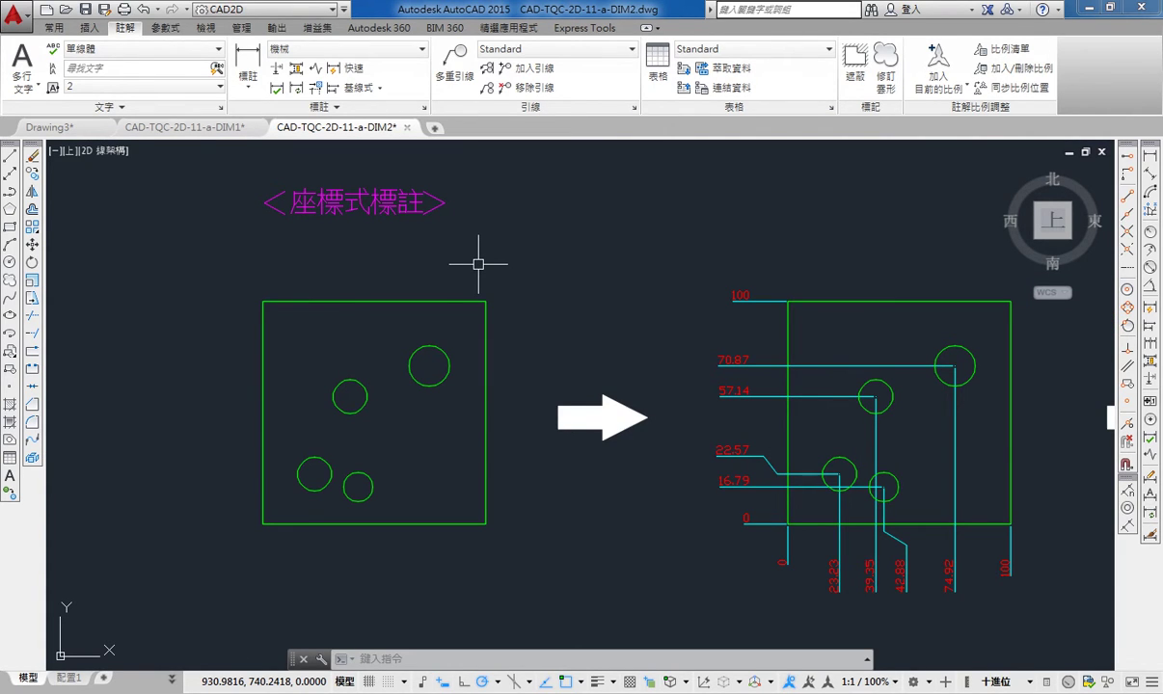
{"action": "middle_click_drag", "start_coordinate": [469, 305], "coordinate": [466, 278]}
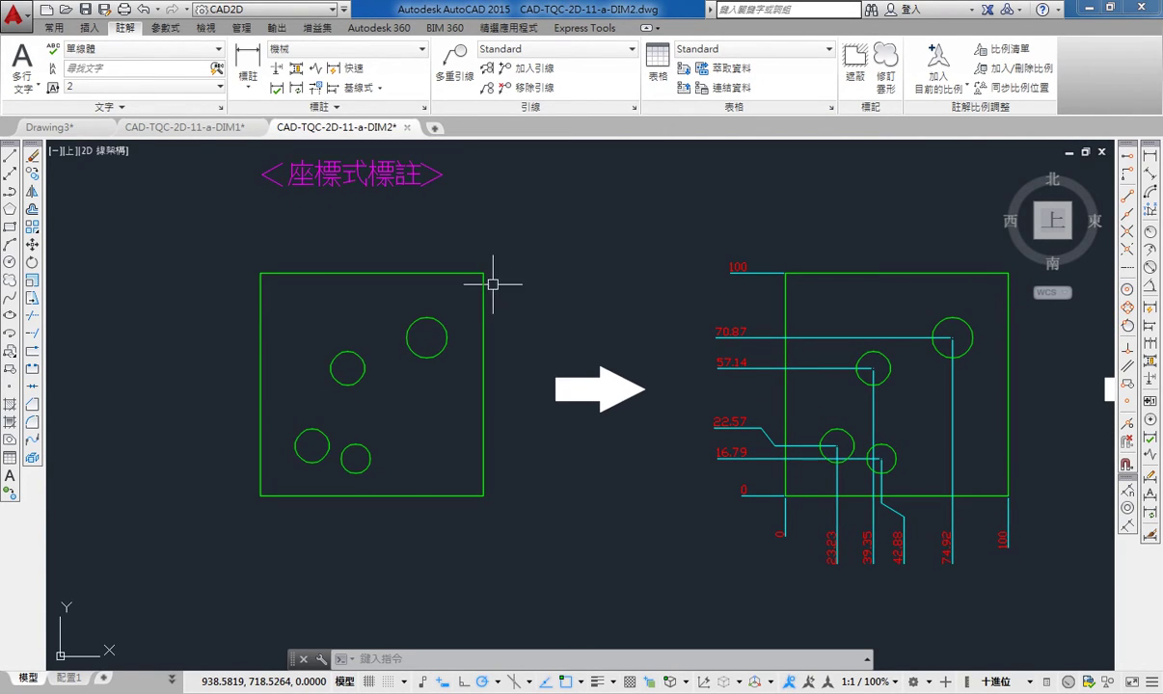
{"action": "left_click", "coordinate": [254, 90]}
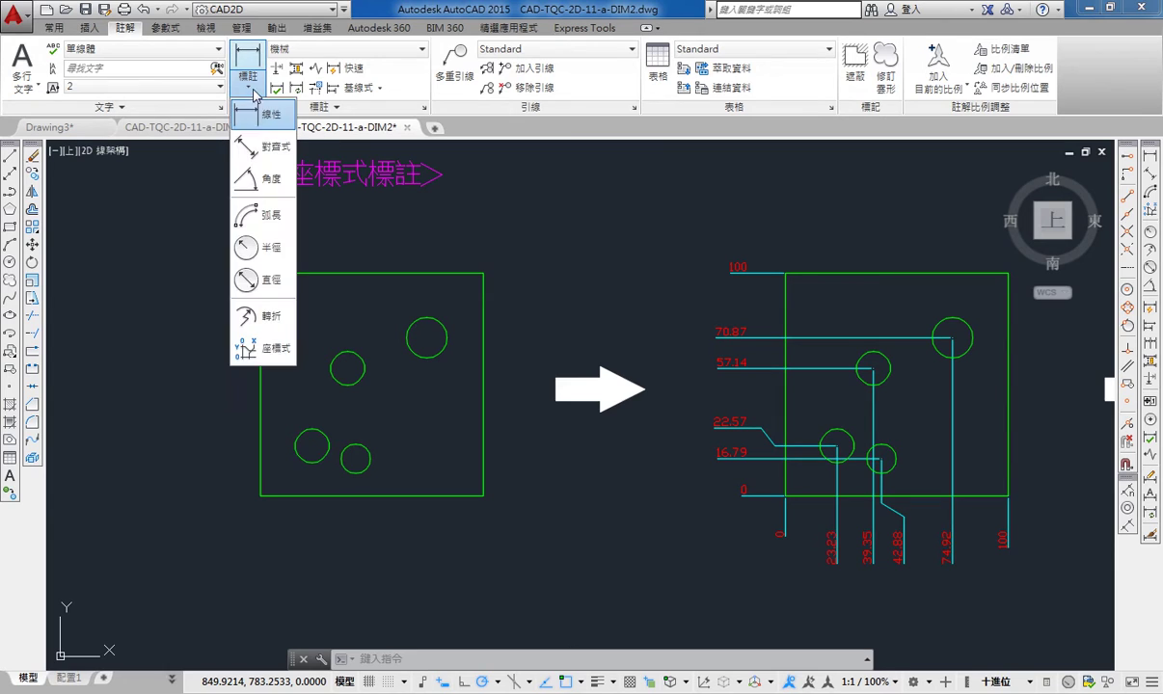
{"action": "left_click", "coordinate": [269, 358]}
{"action": "middle_click_drag", "start_coordinate": [370, 347], "coordinate": [426, 303]}
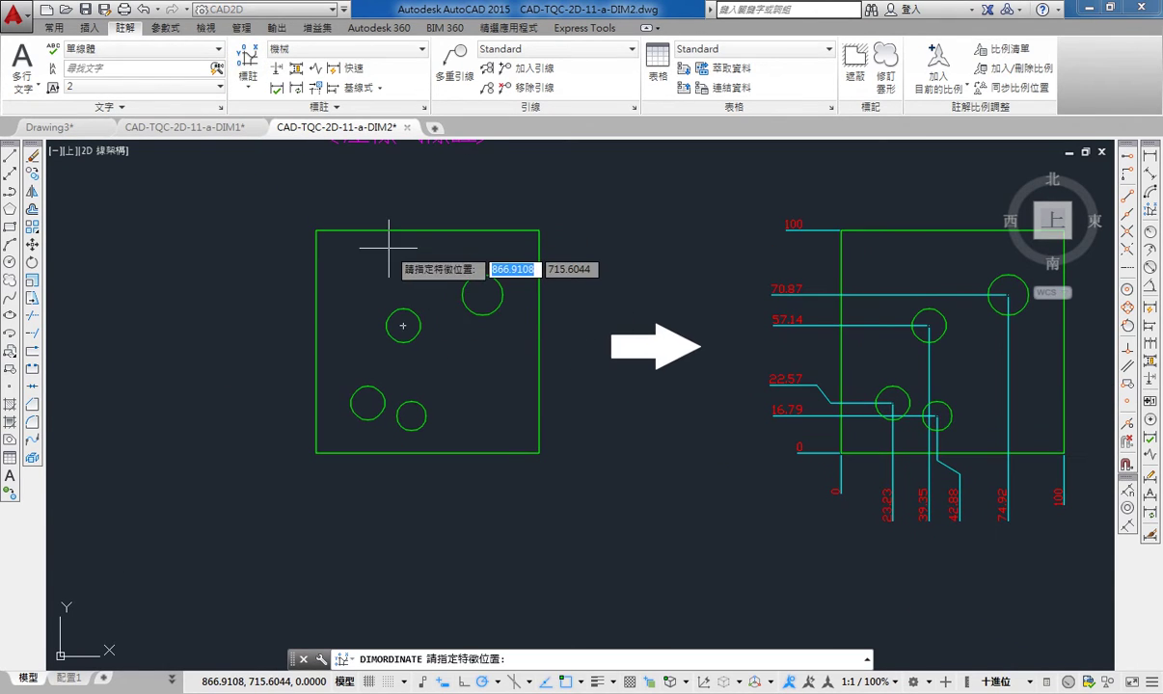
{"action": "scroll", "coordinate": [363, 332], "scroll_direction": "up", "scroll_amount": 2}
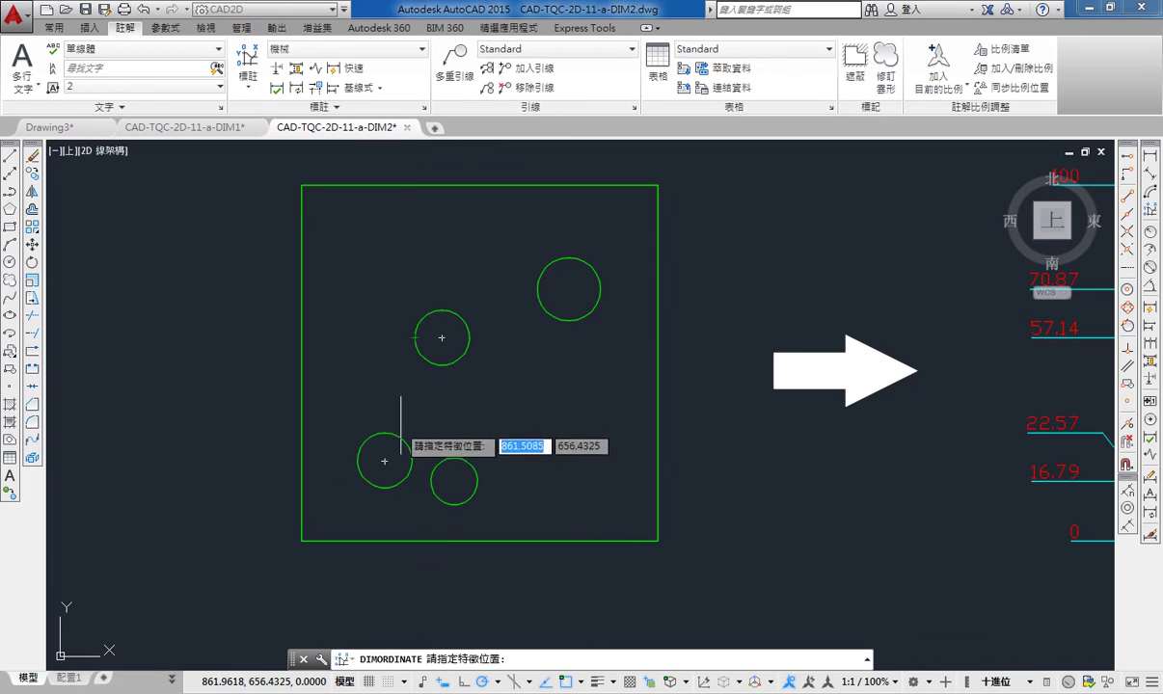
{"action": "left_click", "coordinate": [399, 461]}
{"action": "middle_click_drag", "start_coordinate": [369, 378], "coordinate": [391, 306]}
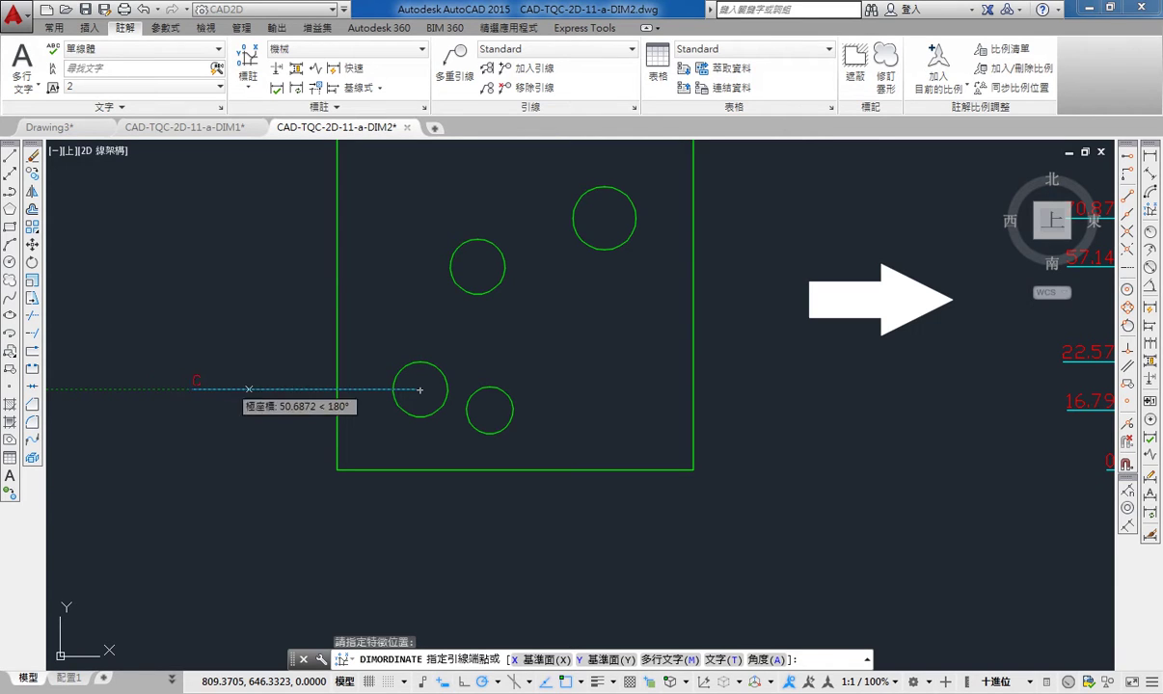
{"action": "left_click", "coordinate": [198, 389]}
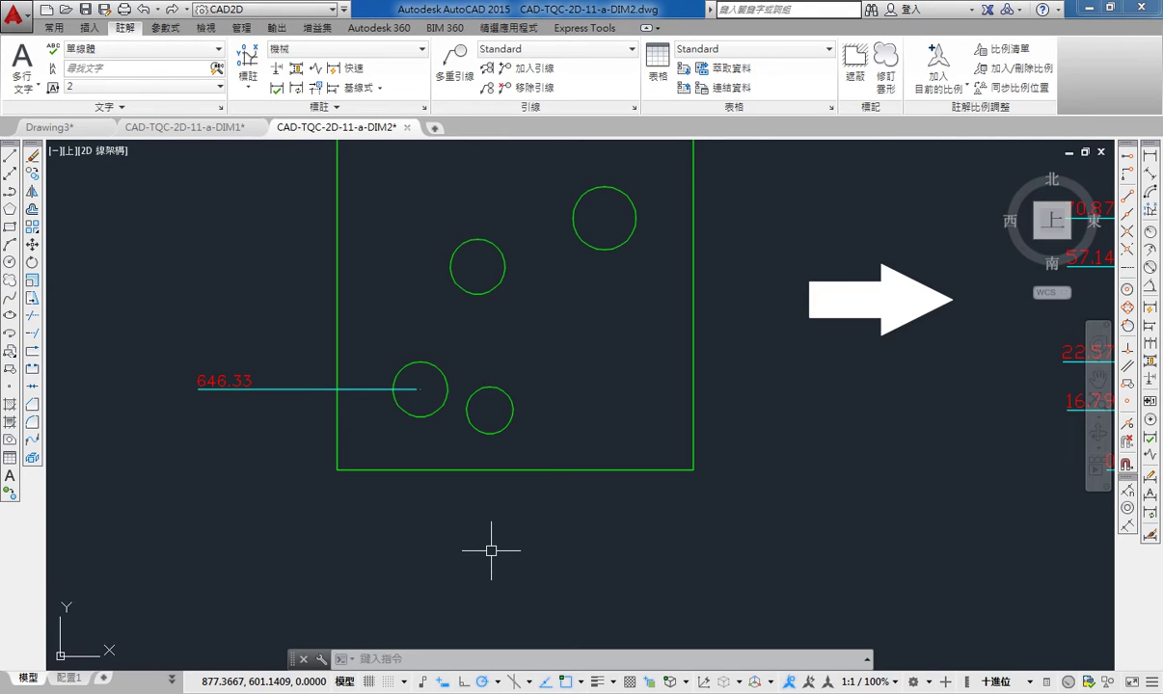
Query the lower-left circle centre with ID, reporting X 857.3379, Y 646.3323, then select the 646.33 dimension.
{"action": "type", "text": "ID"}
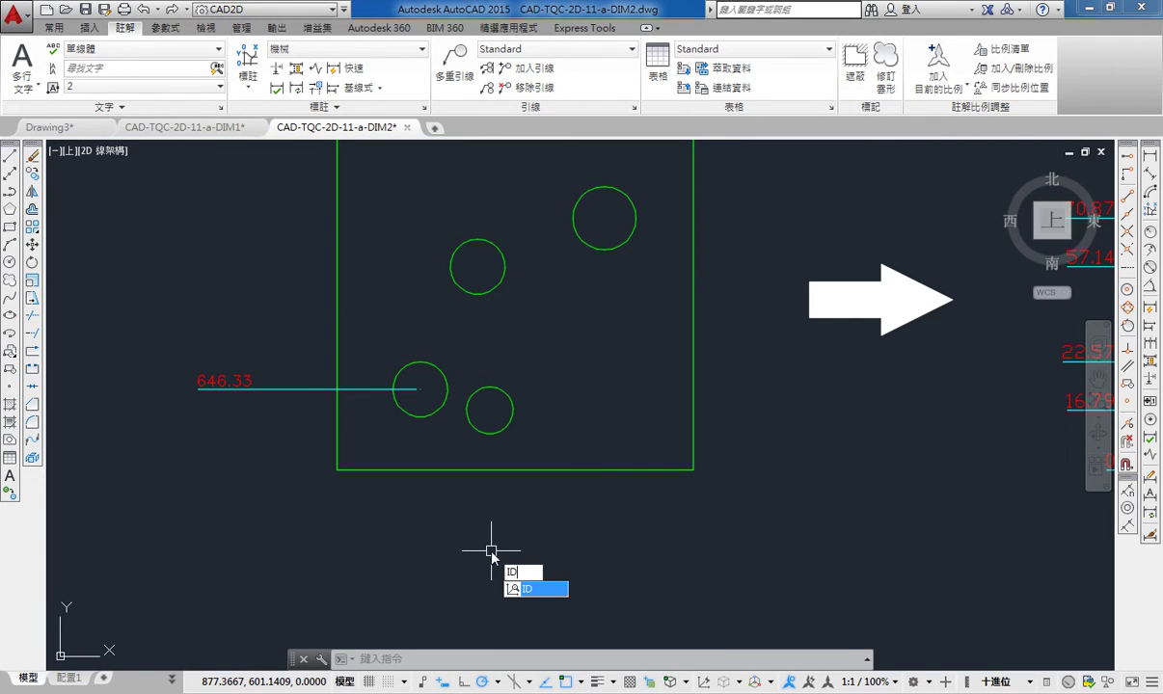
{"action": "key", "text": "Return"}
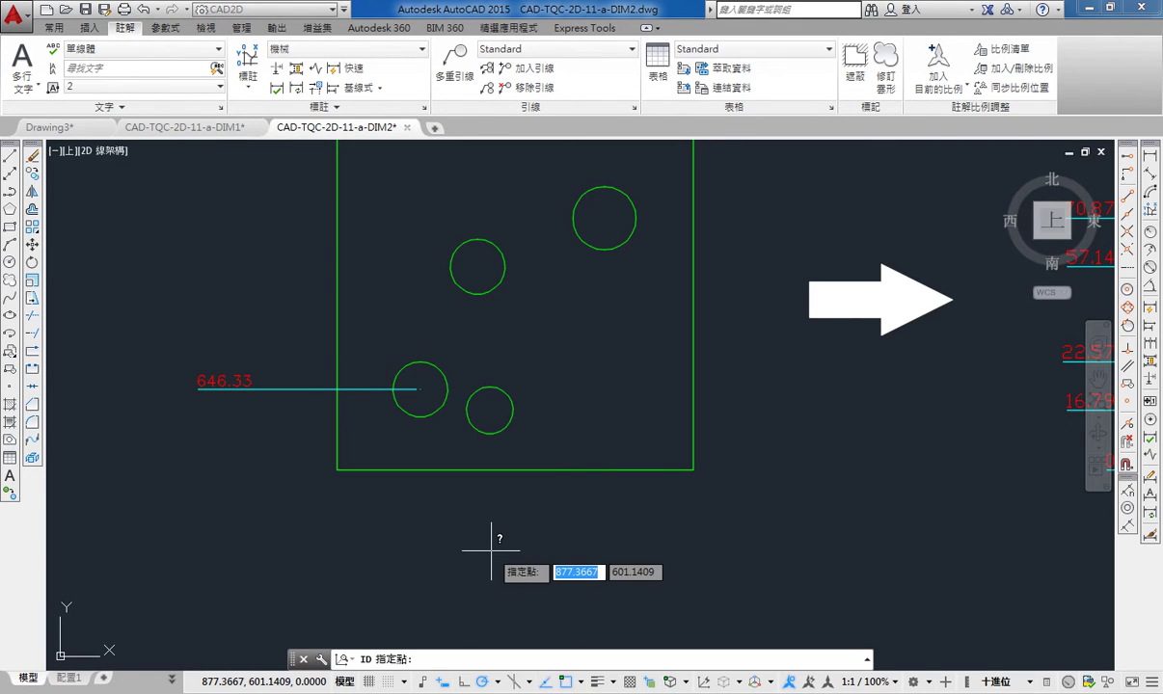
{"action": "left_click", "coordinate": [422, 391]}
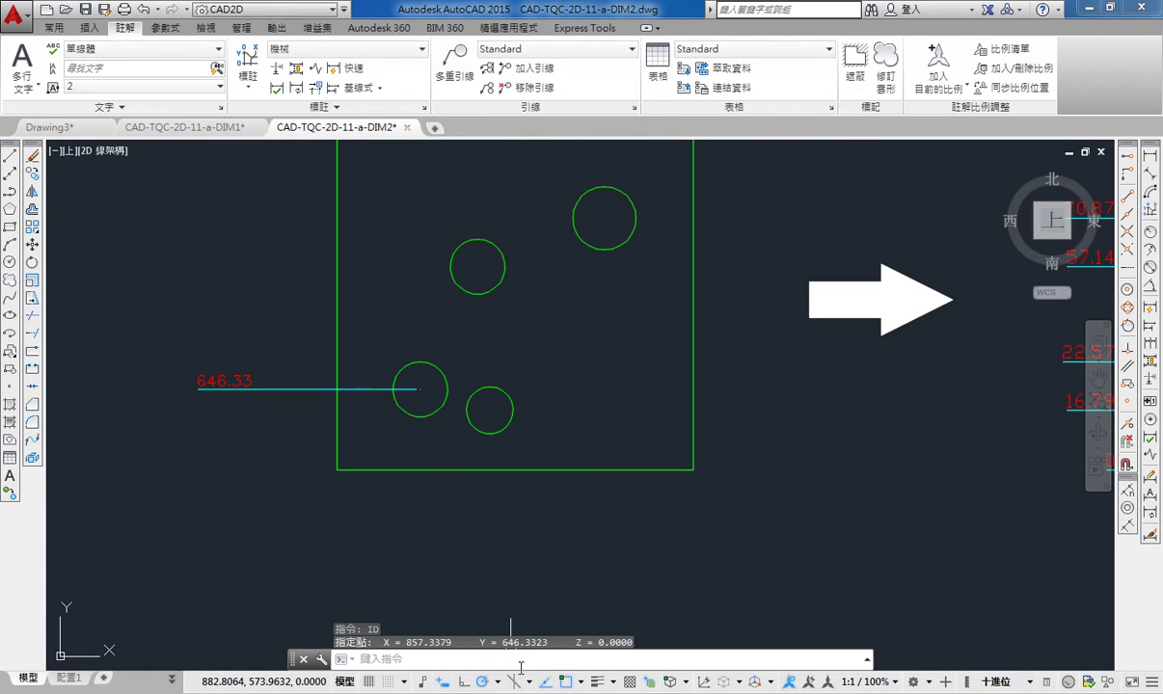
{"action": "left_click", "coordinate": [263, 389]}
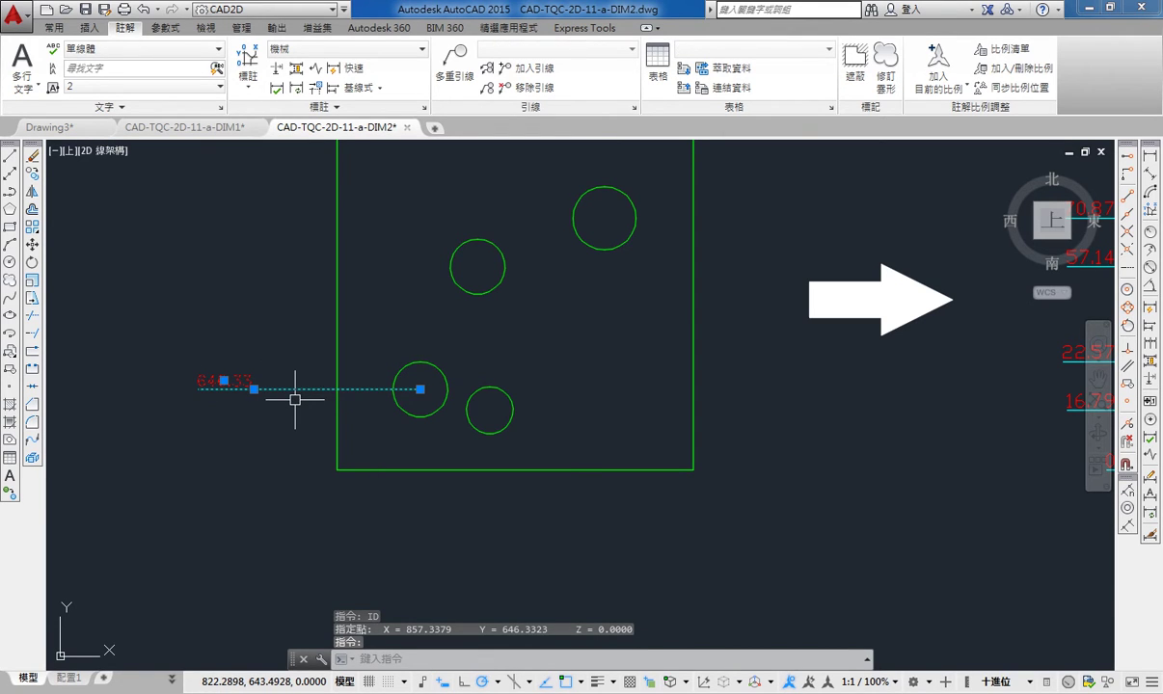
{"action": "type", "text": "m"}
{"action": "key", "text": "Return"}
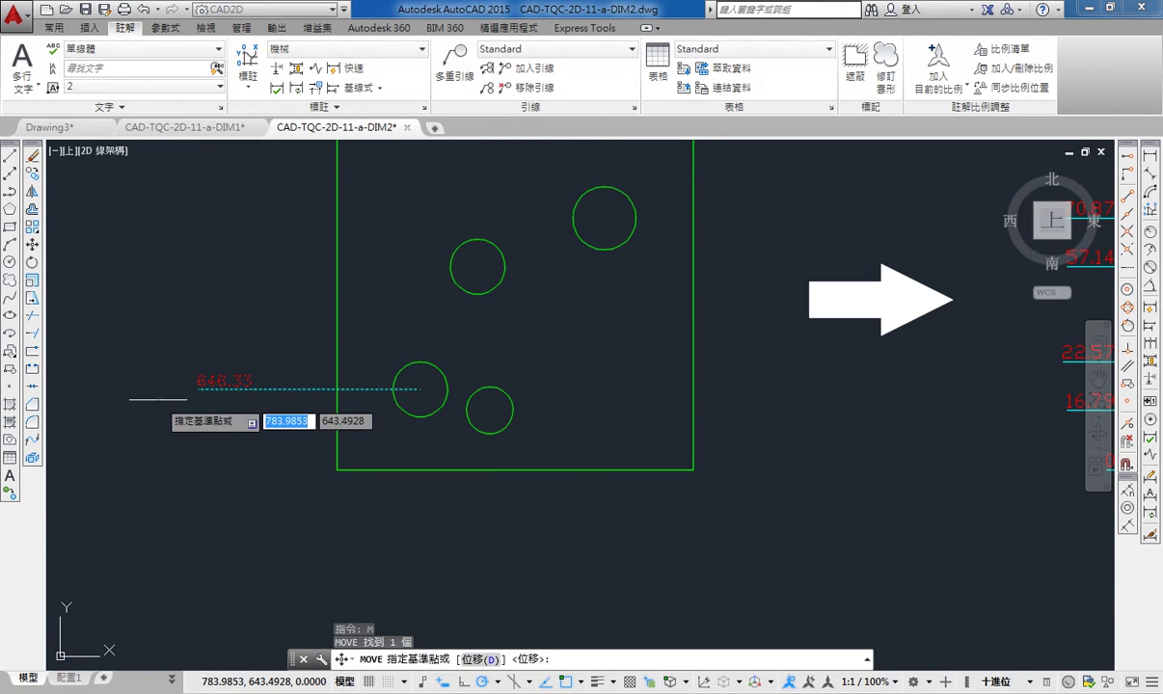
{"action": "left_click", "coordinate": [158, 398]}
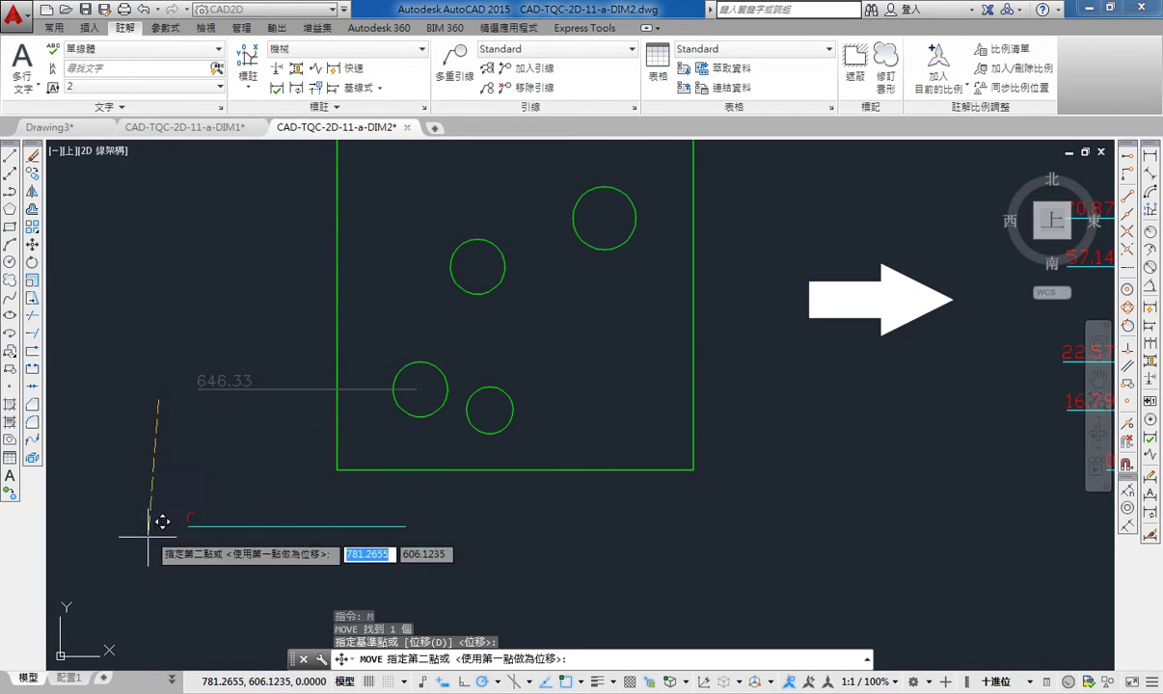
{"action": "scroll", "coordinate": [169, 413], "scroll_direction": "down", "scroll_amount": 3}
{"action": "scroll", "coordinate": [169, 408], "scroll_direction": "down", "scroll_amount": 2}
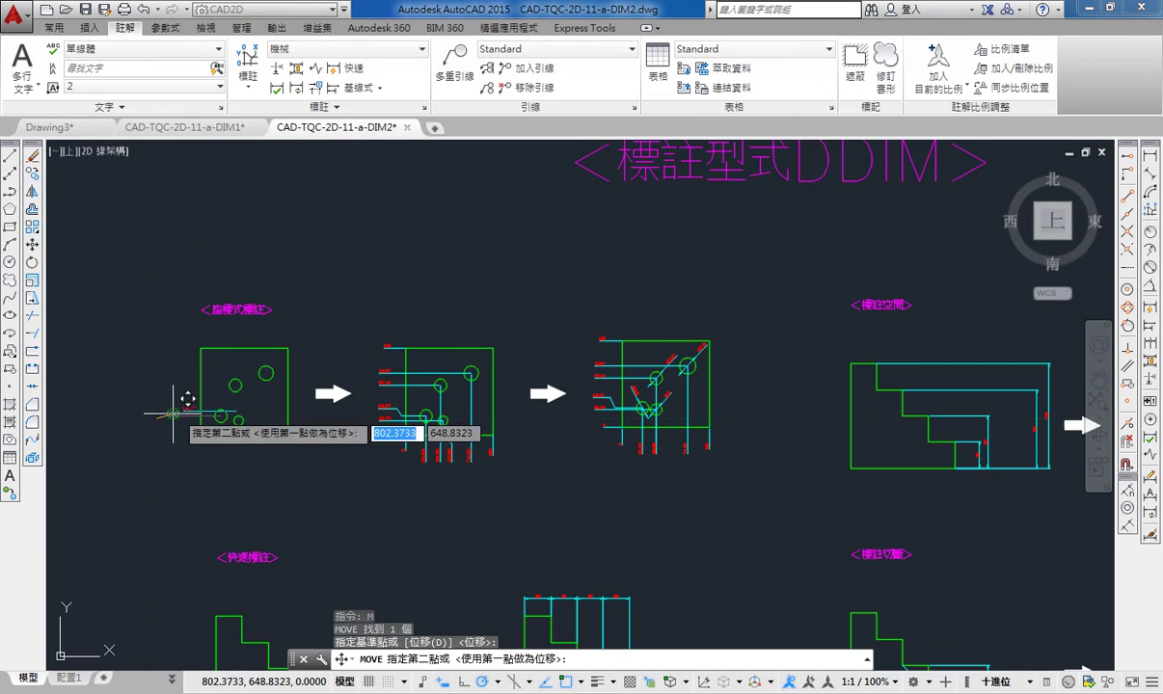
{"action": "middle_click_drag", "start_coordinate": [174, 414], "coordinate": [322, 372]}
{"action": "scroll", "coordinate": [389, 482], "scroll_direction": "down", "scroll_amount": 1}
{"action": "scroll", "coordinate": [227, 540], "scroll_direction": "down", "scroll_amount": 2}
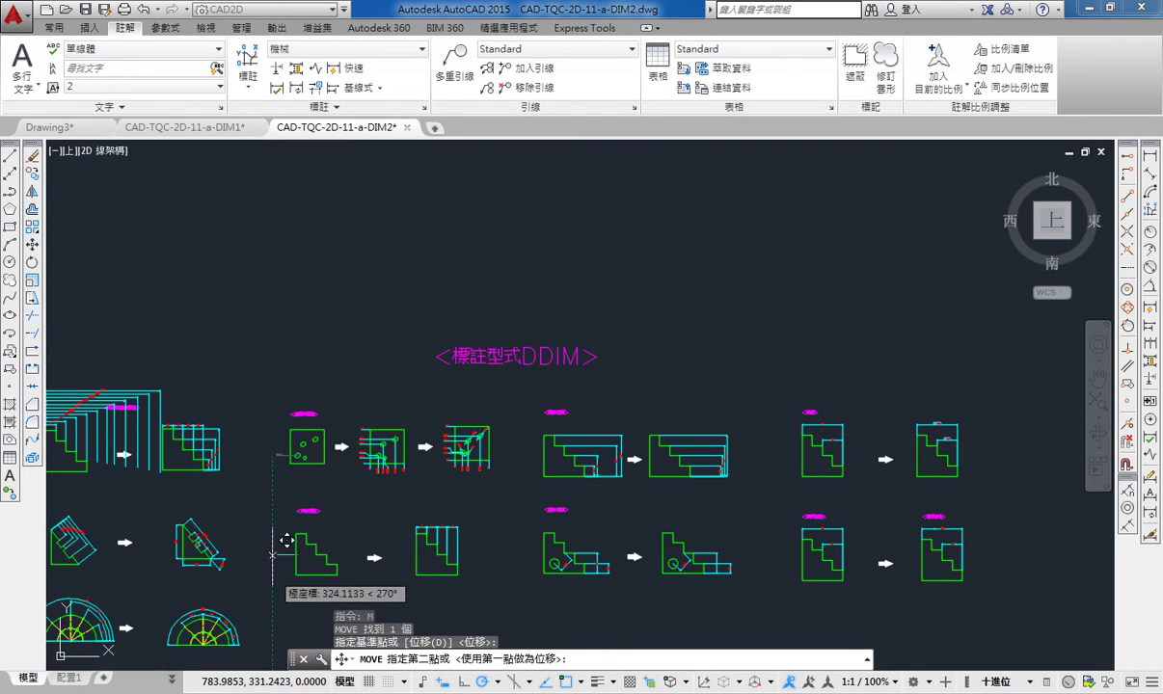
{"action": "scroll", "coordinate": [276, 453], "scroll_direction": "up", "scroll_amount": 8}
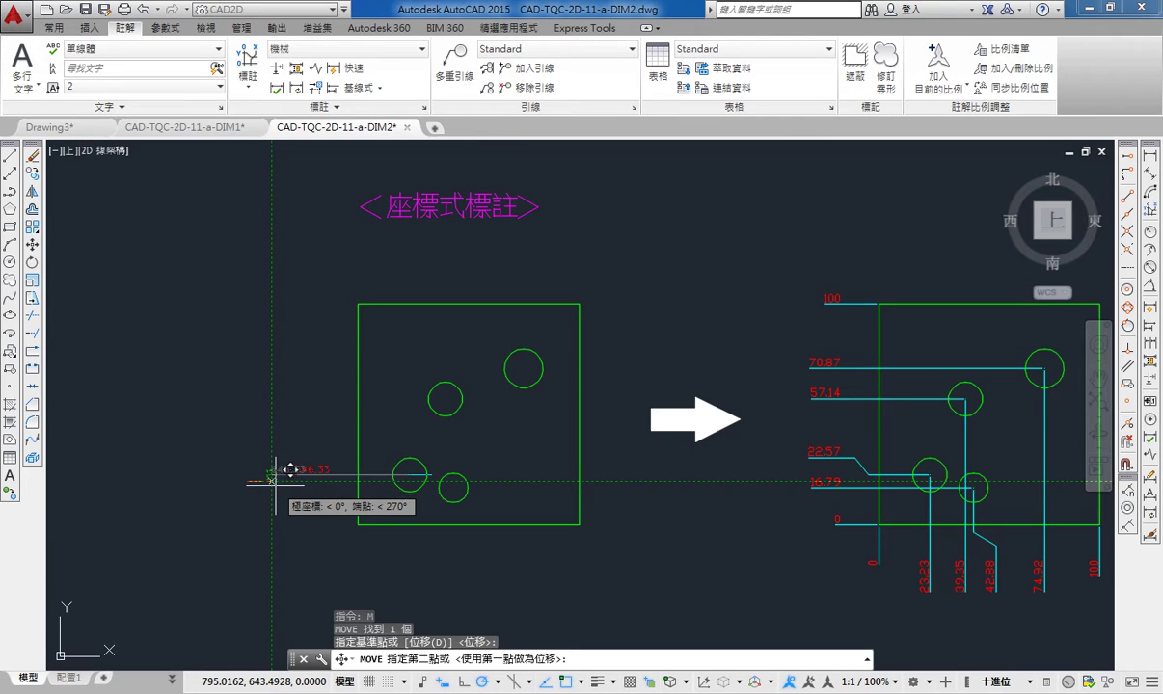
{"action": "key", "text": "Escape"}
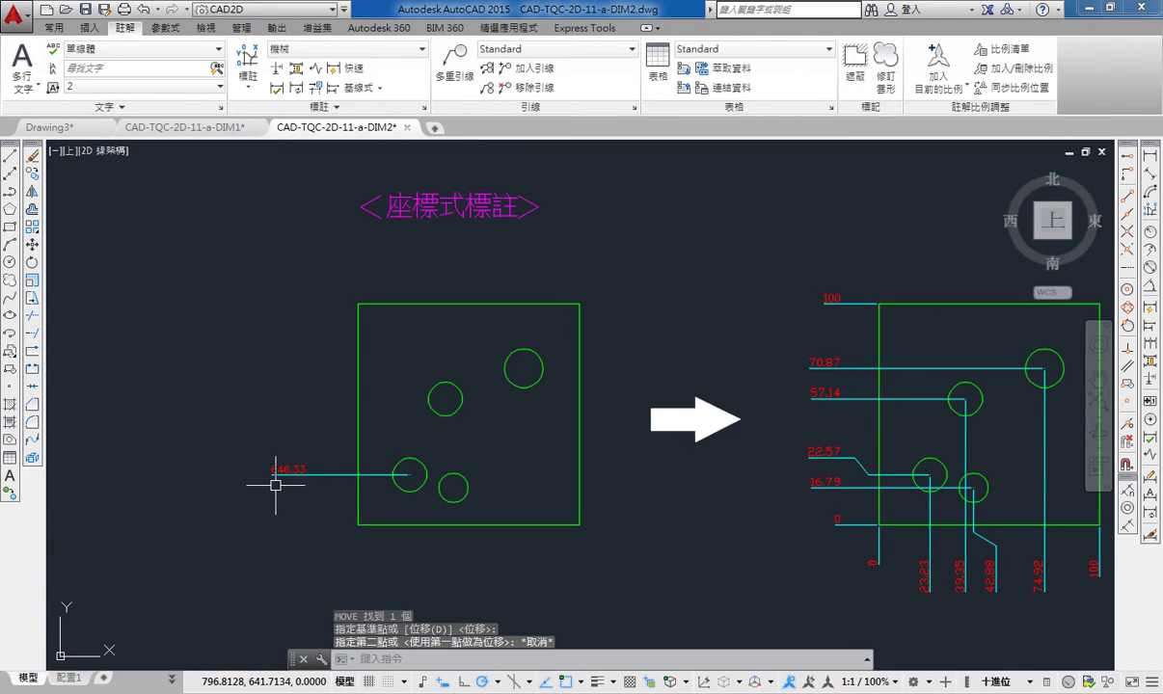
{"action": "scroll", "coordinate": [276, 485], "scroll_direction": "up", "scroll_amount": 2}
{"action": "scroll", "coordinate": [276, 485], "scroll_direction": "down", "scroll_amount": 2}
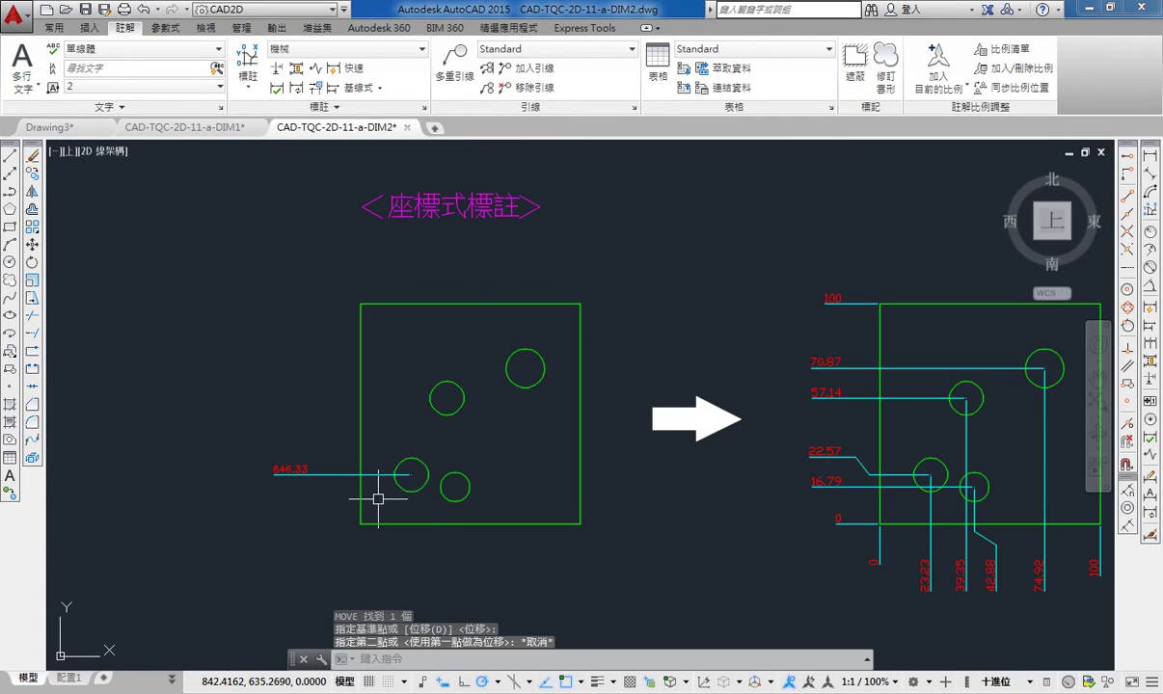
{"action": "middle_click_drag", "start_coordinate": [384, 532], "coordinate": [307, 480]}
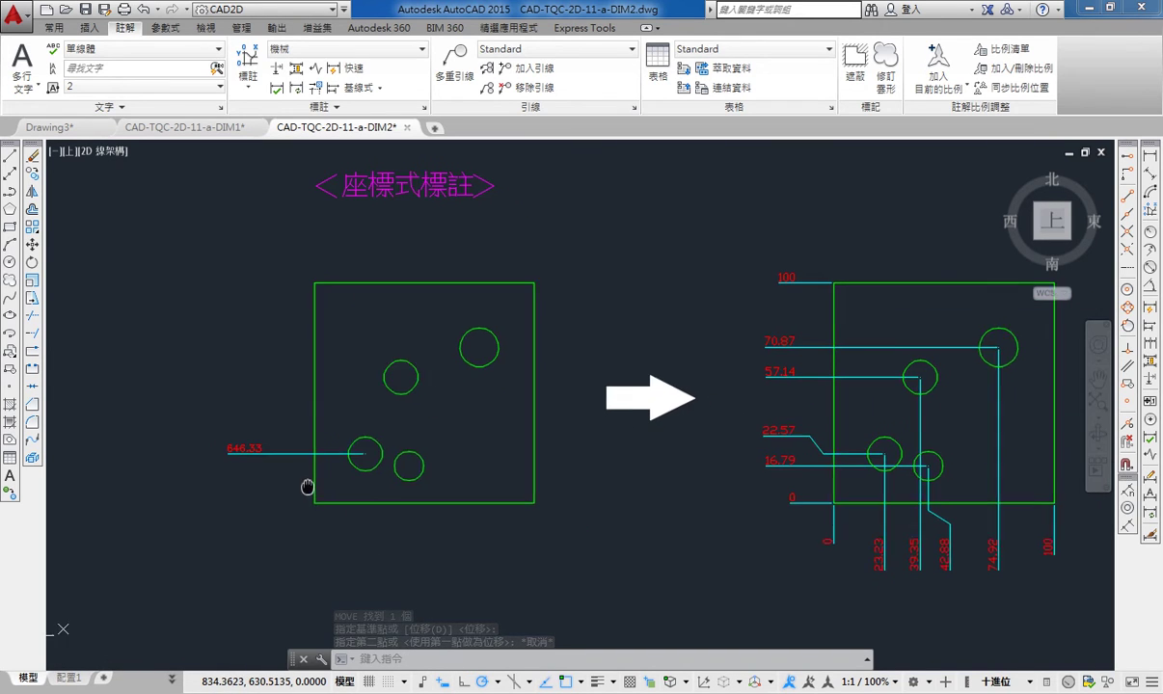
{"action": "scroll", "coordinate": [246, 472], "scroll_direction": "up", "scroll_amount": 2}
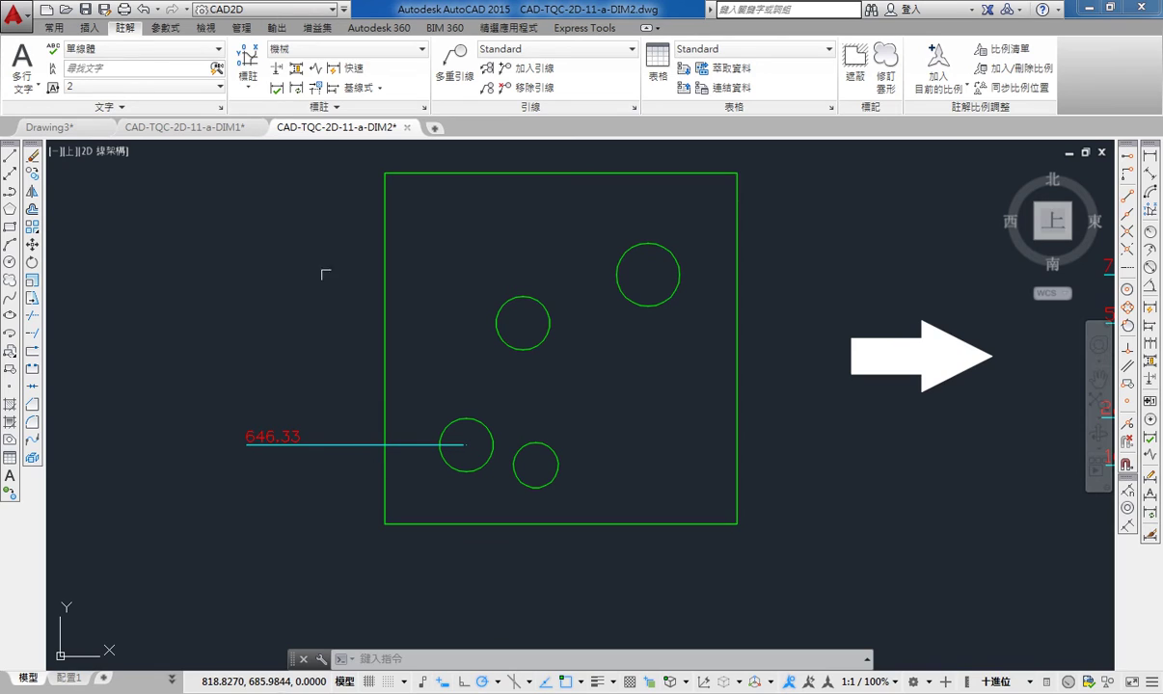
Add an 857.34 ordinate dimension at the lower-left circle's centre, leader placed below the plate.
{"action": "left_click", "coordinate": [247, 63]}
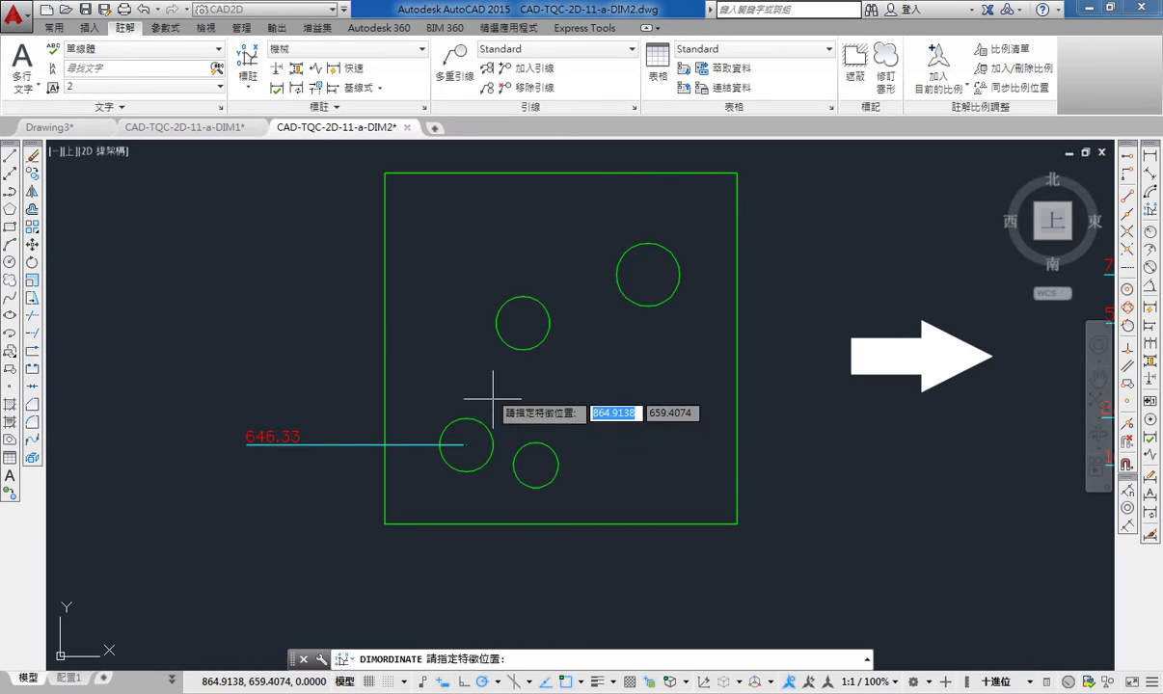
{"action": "left_click", "coordinate": [466, 444]}
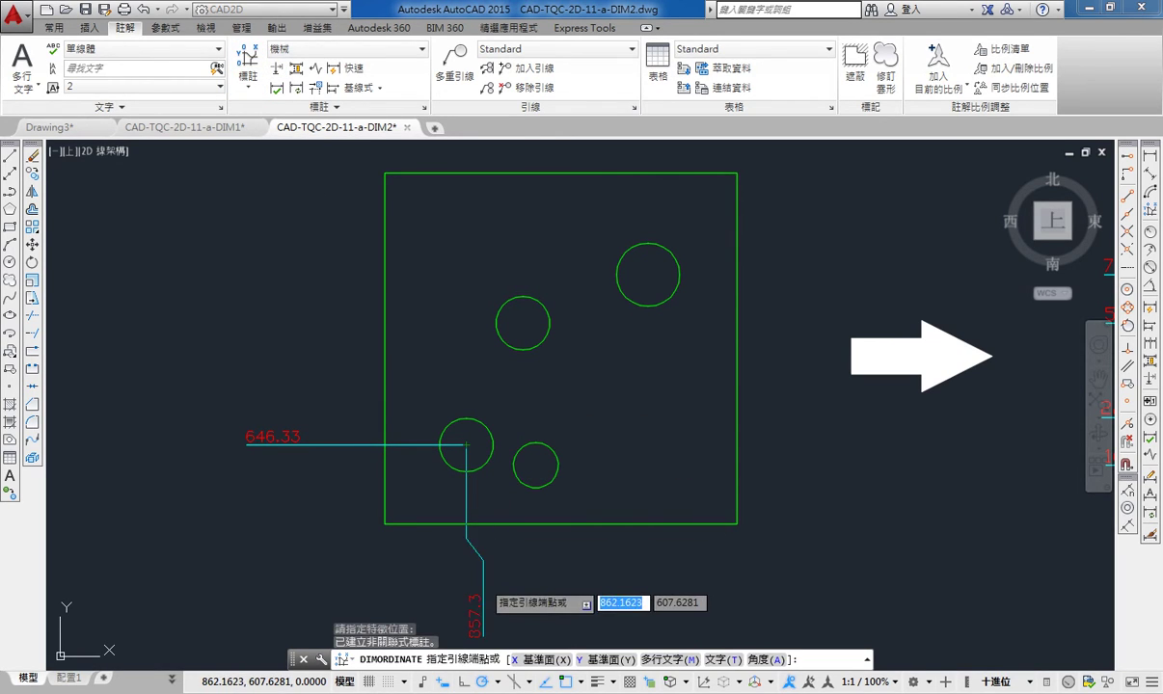
{"action": "left_click", "coordinate": [465, 634]}
{"action": "middle_click_drag", "start_coordinate": [483, 556], "coordinate": [494, 436]}
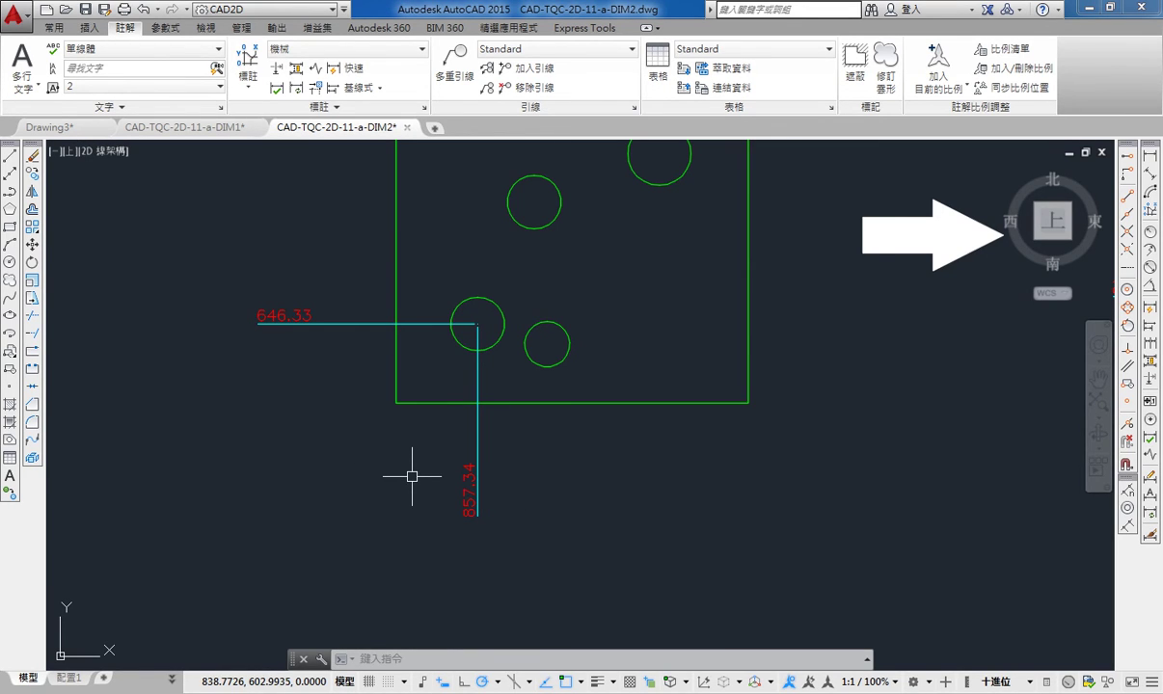
{"action": "middle_click_drag", "start_coordinate": [537, 390], "coordinate": [475, 488]}
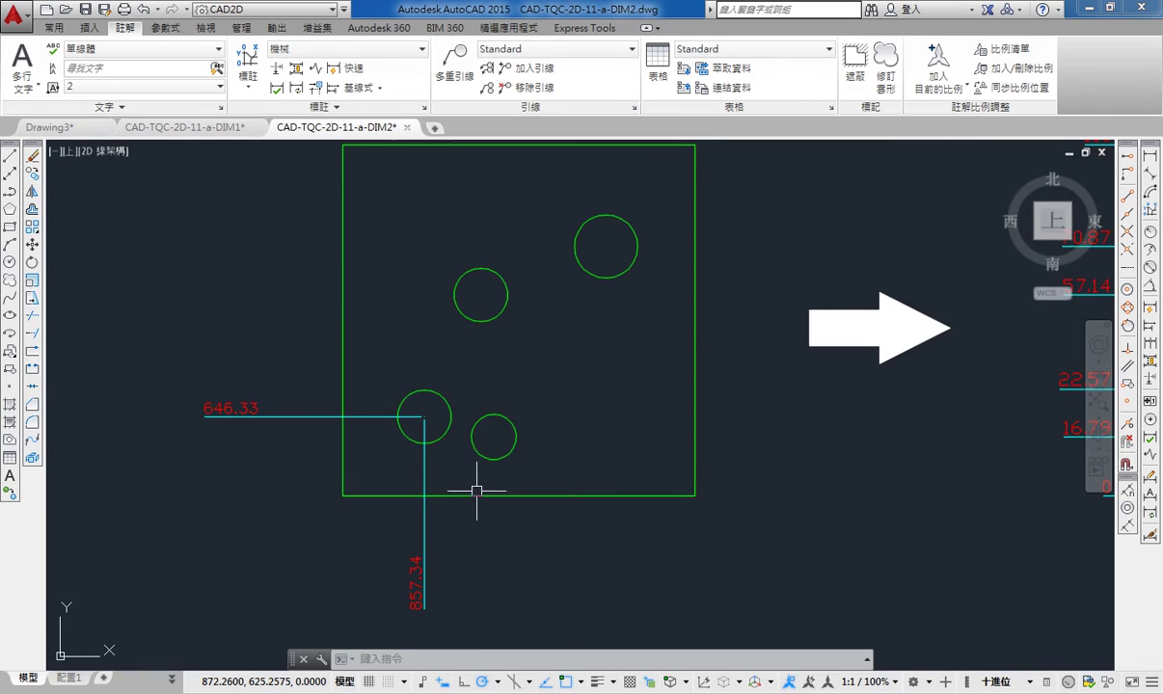
{"action": "scroll", "coordinate": [458, 470], "scroll_direction": "down", "scroll_amount": 2}
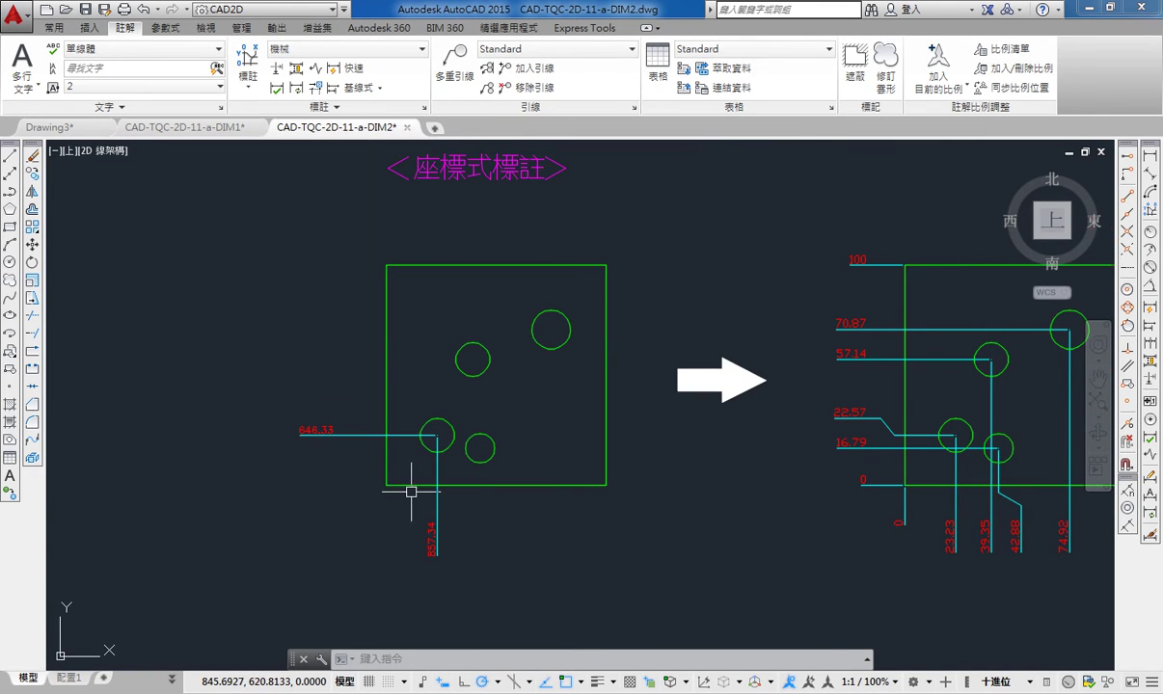
{"action": "scroll", "coordinate": [410, 487], "scroll_direction": "up", "scroll_amount": 2}
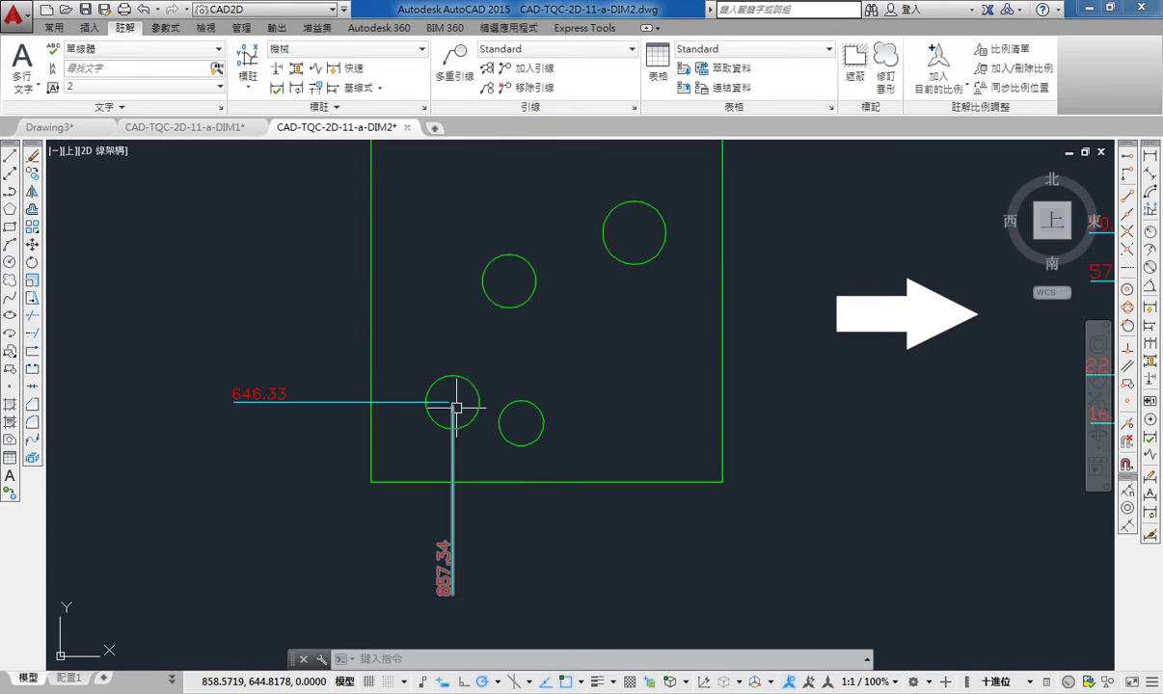
{"action": "scroll", "coordinate": [456, 407], "scroll_direction": "down", "scroll_amount": 2}
{"action": "scroll", "coordinate": [501, 395], "scroll_direction": "down", "scroll_amount": 2}
{"action": "scroll", "coordinate": [576, 372], "scroll_direction": "down", "scroll_amount": 2}
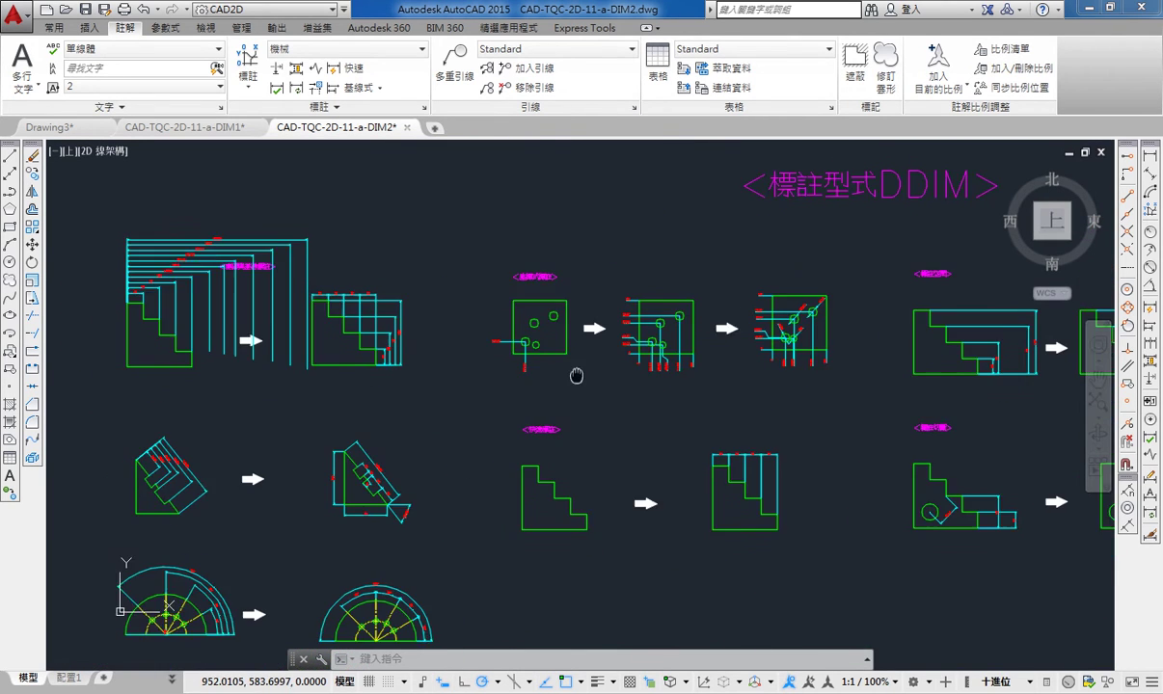
{"action": "scroll", "coordinate": [556, 379], "scroll_direction": "down", "scroll_amount": 1}
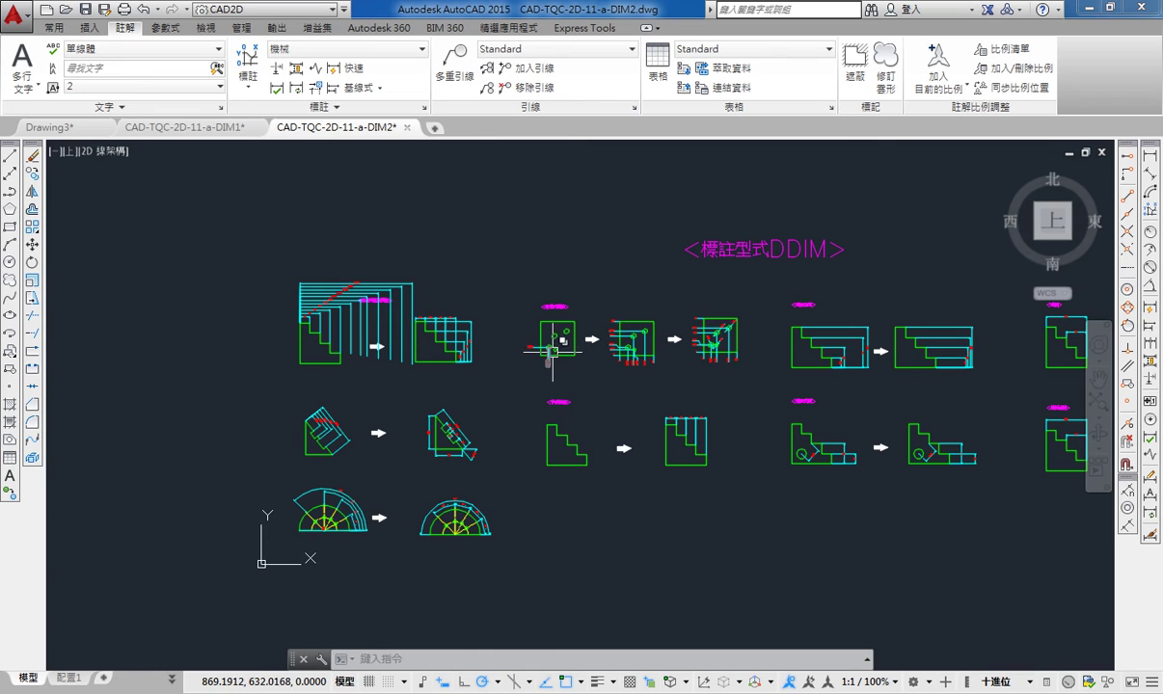
{"action": "scroll", "coordinate": [553, 352], "scroll_direction": "up", "scroll_amount": 4}
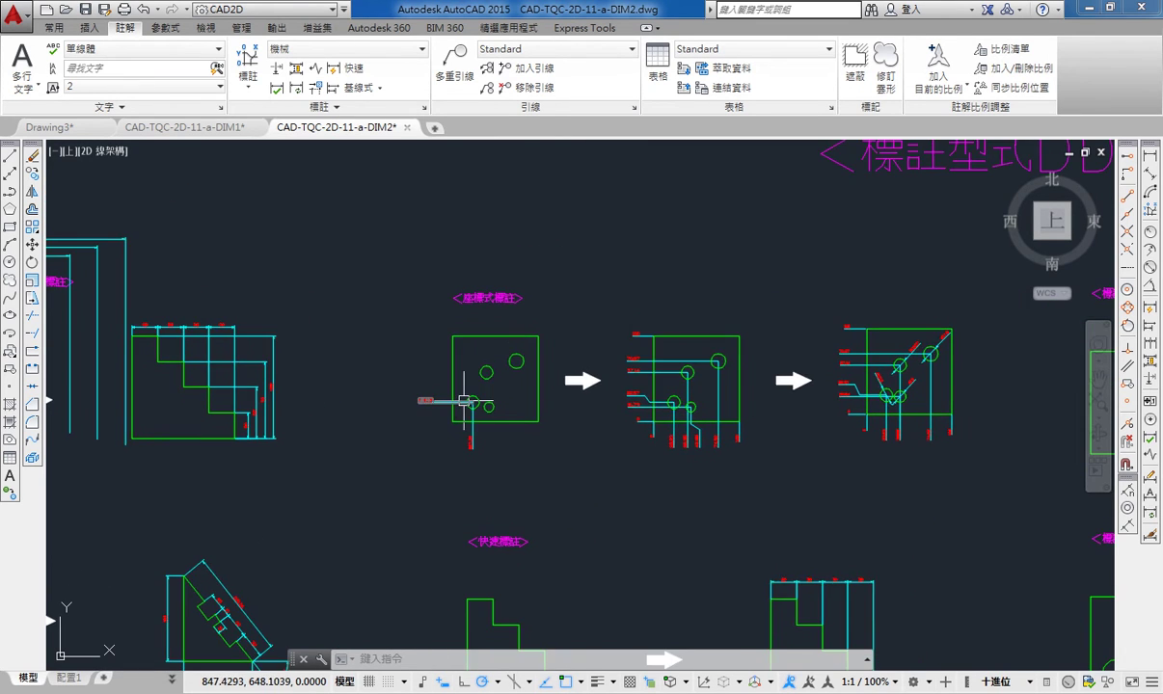
{"action": "scroll", "coordinate": [461, 308], "scroll_direction": "up", "scroll_amount": 4}
Delete the 646.33 and 857.34 ordinate dimensions and recentre the plate in view.
{"action": "left_click", "coordinate": [375, 401]}
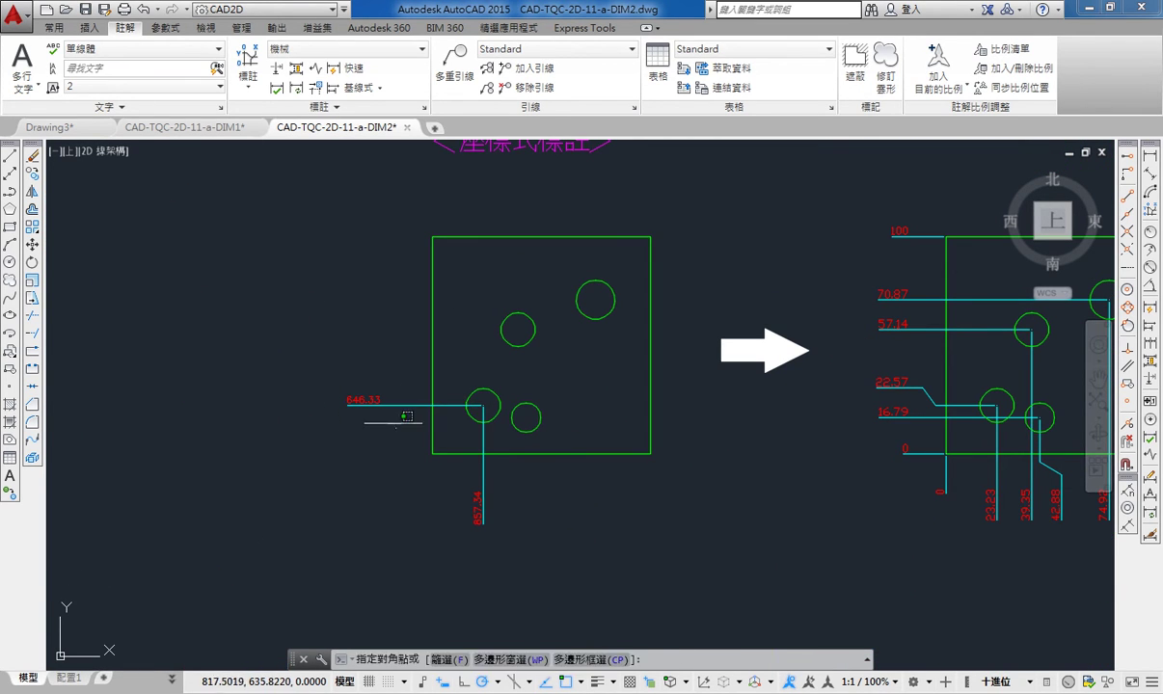
{"action": "left_click", "coordinate": [552, 563]}
{"action": "left_click", "coordinate": [551, 540]}
{"action": "left_click", "coordinate": [401, 401]}
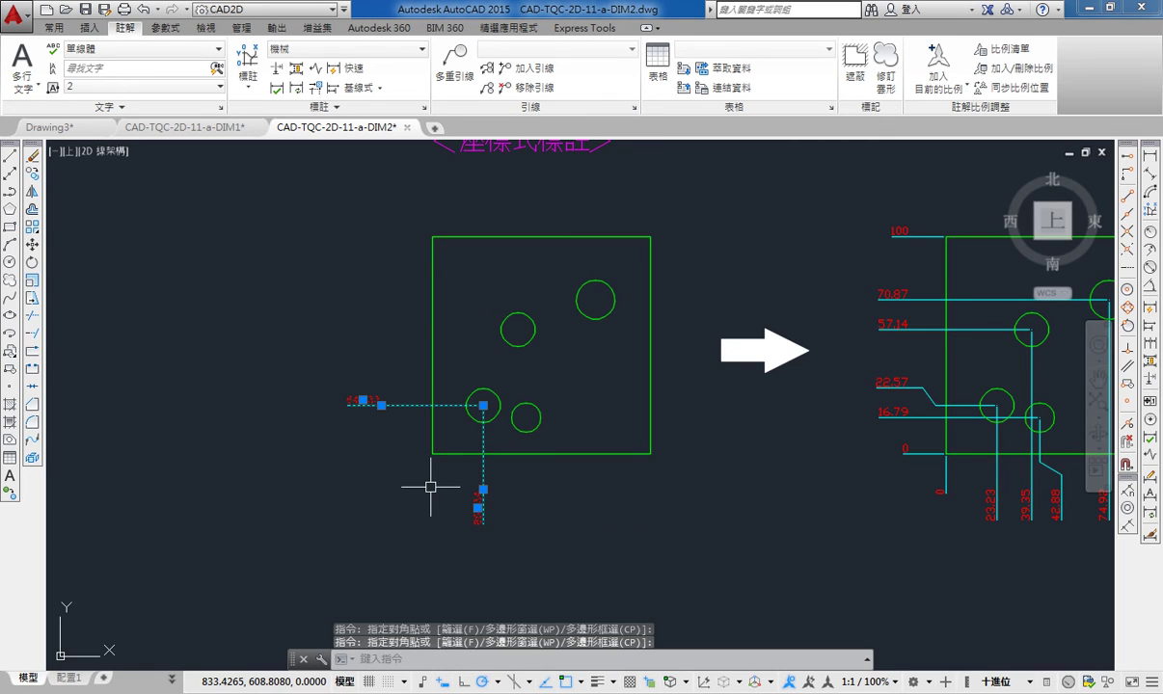
{"action": "key", "text": "Delete"}
{"action": "scroll", "coordinate": [480, 332], "scroll_direction": "up", "scroll_amount": 2}
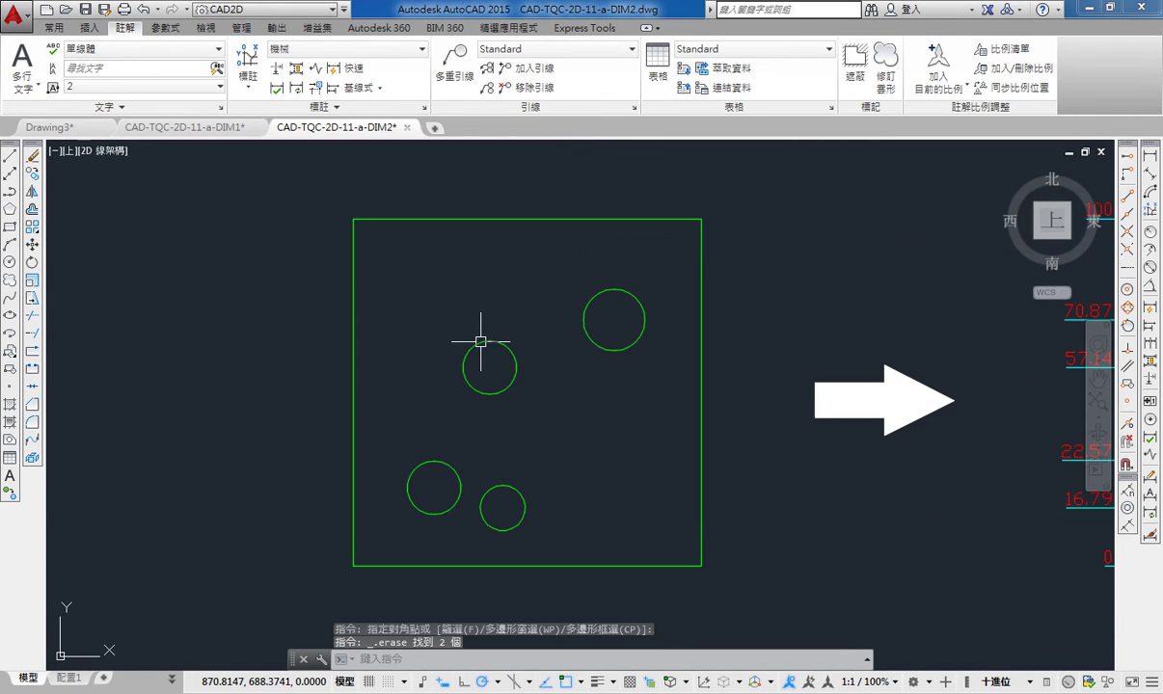
{"action": "middle_click_drag", "start_coordinate": [487, 381], "coordinate": [482, 326]}
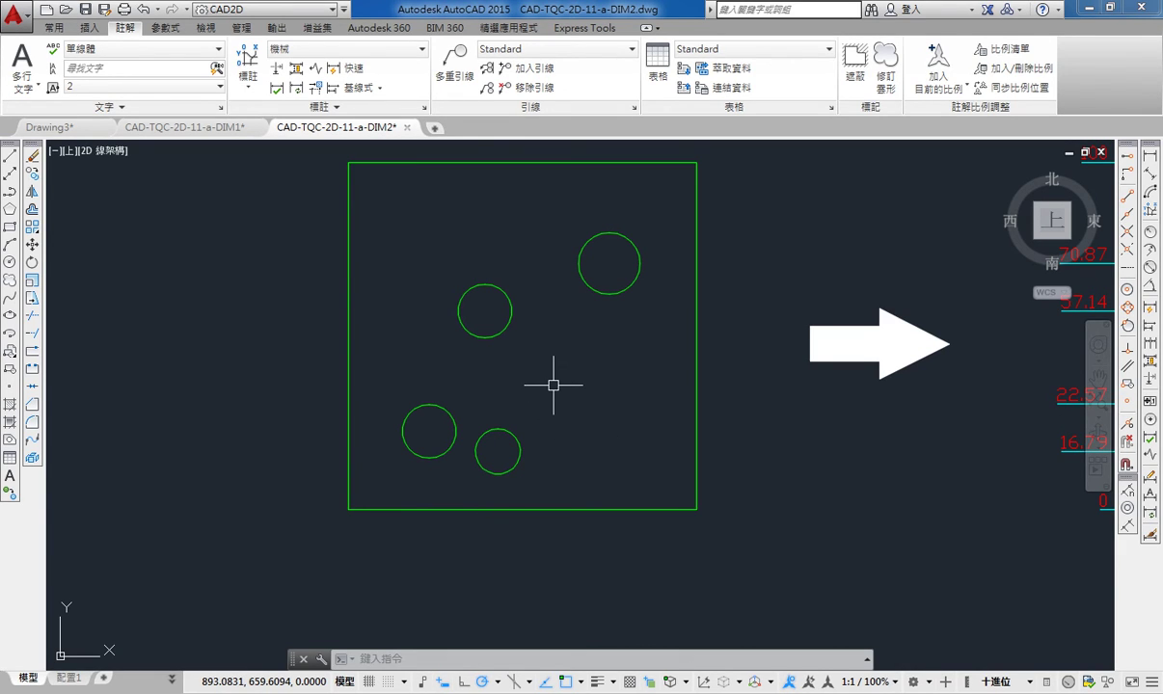
{"action": "type", "text": "UCS"}
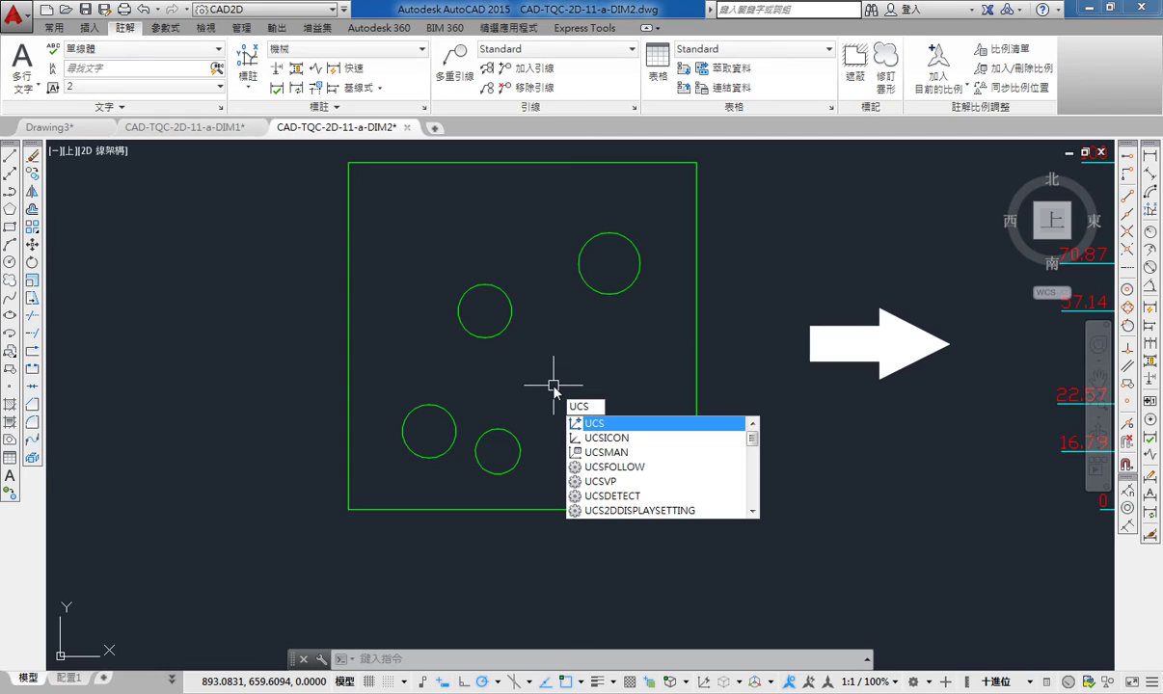
Set the UCS origin to the square plate's bottom-left corner using the Origin option.
{"action": "key", "text": "Return"}
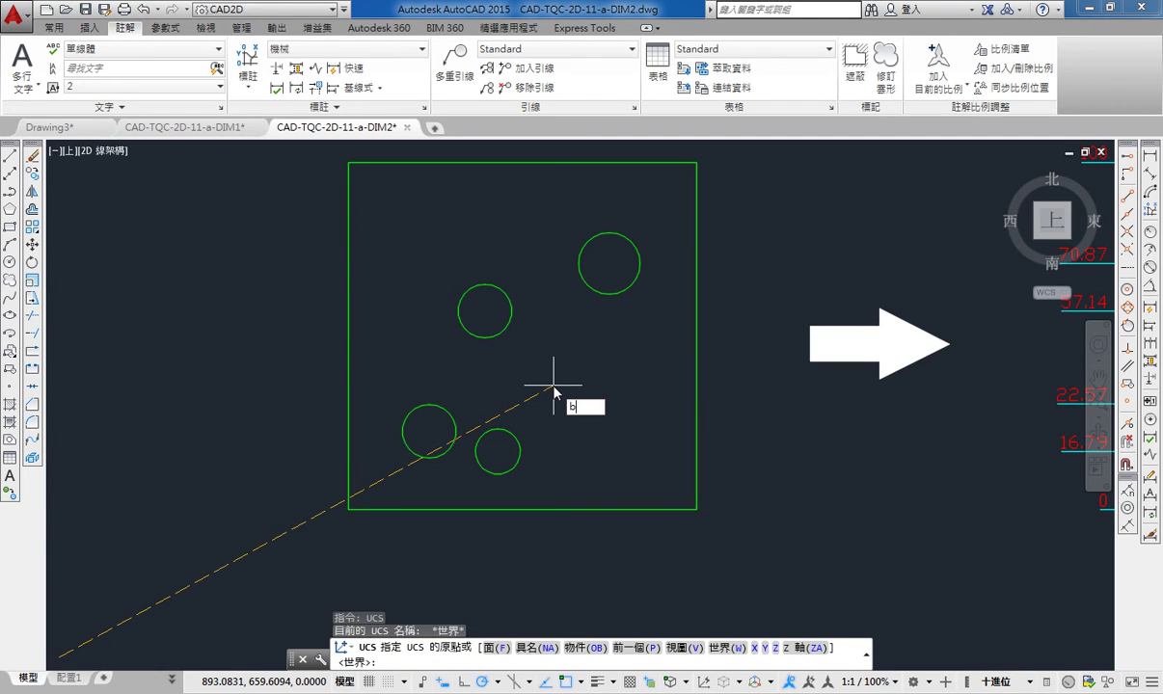
{"action": "key", "text": "Escape"}
{"action": "type", "text": "ucs"}
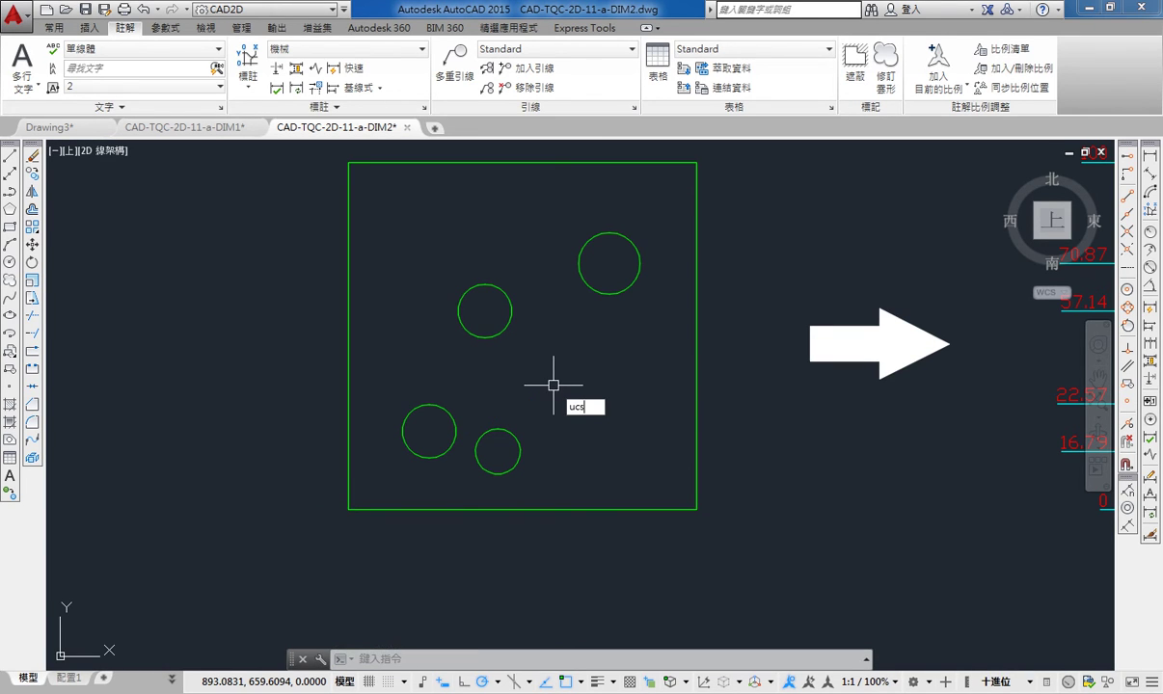
{"action": "key", "text": "Return"}
{"action": "type", "text": "o"}
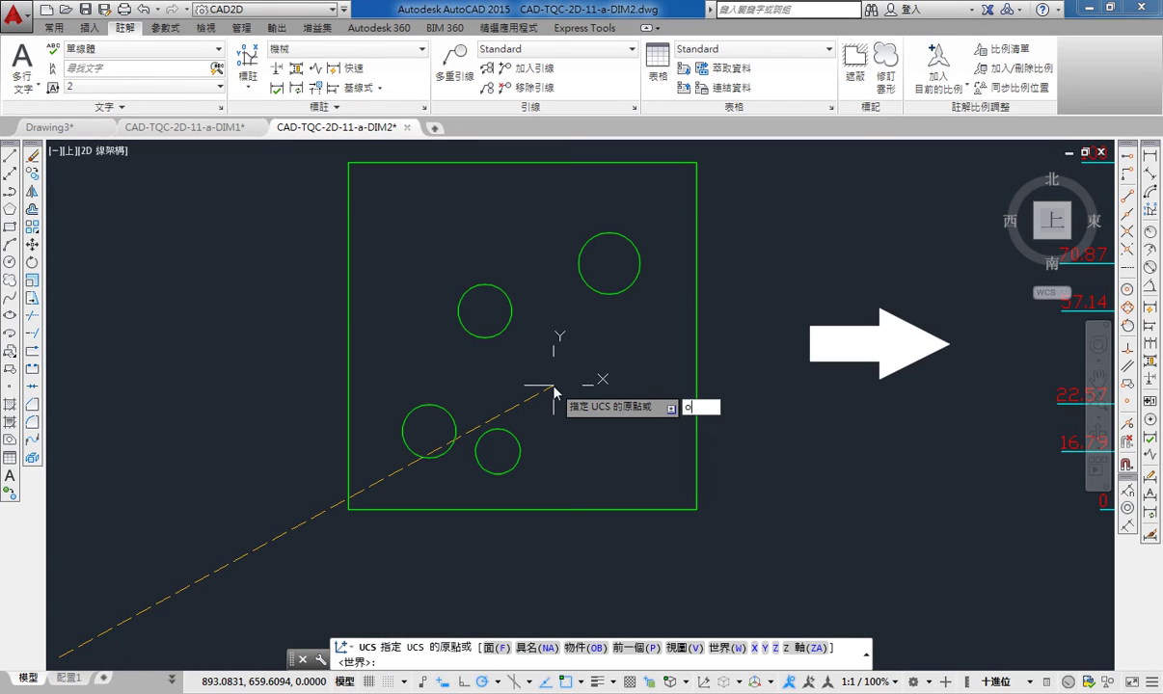
{"action": "key", "text": "Return"}
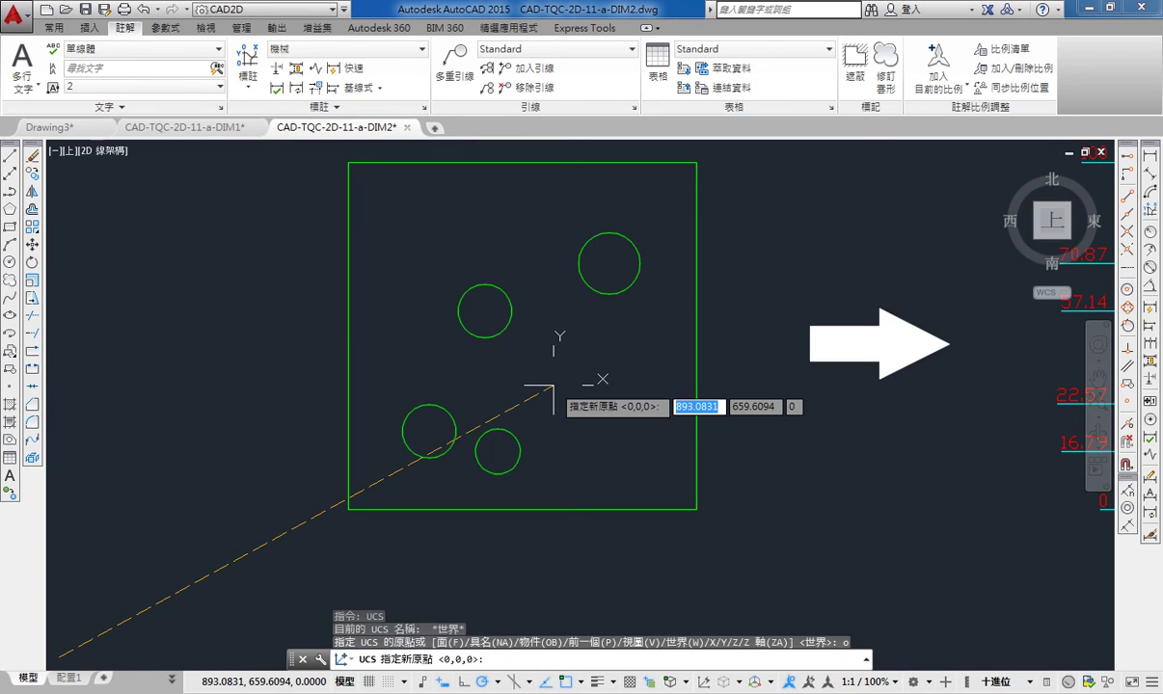
{"action": "left_click", "coordinate": [348, 510]}
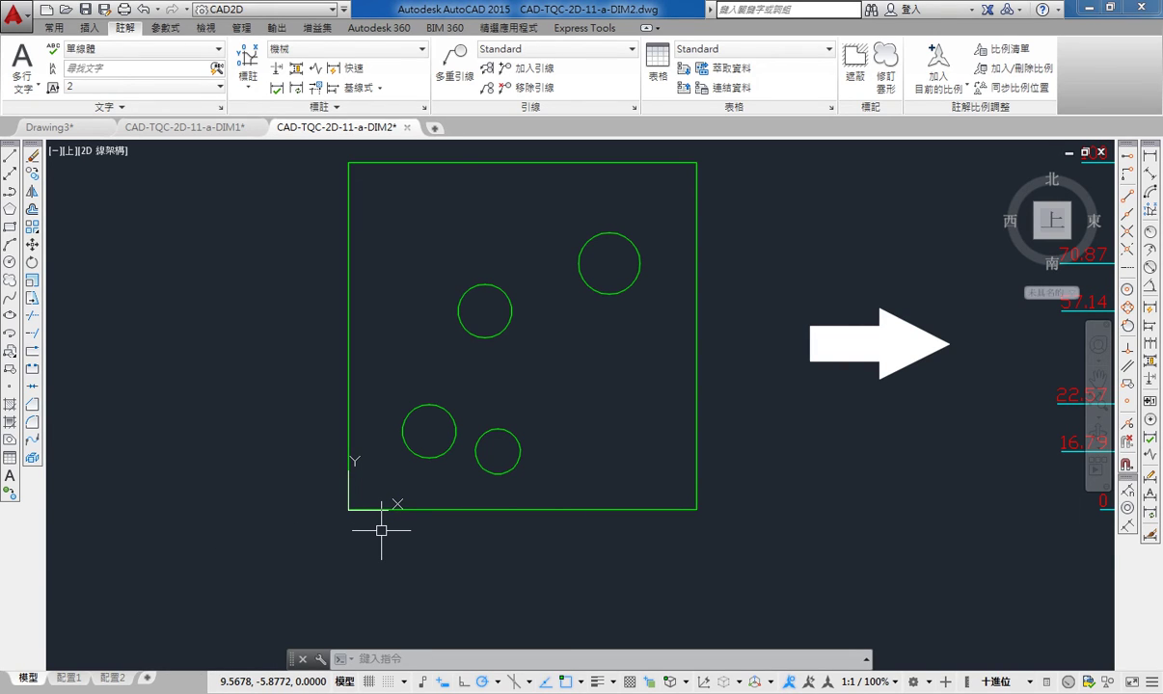
Dimension the lower-left circle centre with ordinates 22.57 (leader left) and 23.23 (leader below).
{"action": "left_click", "coordinate": [248, 60]}
{"action": "left_click", "coordinate": [429, 431]}
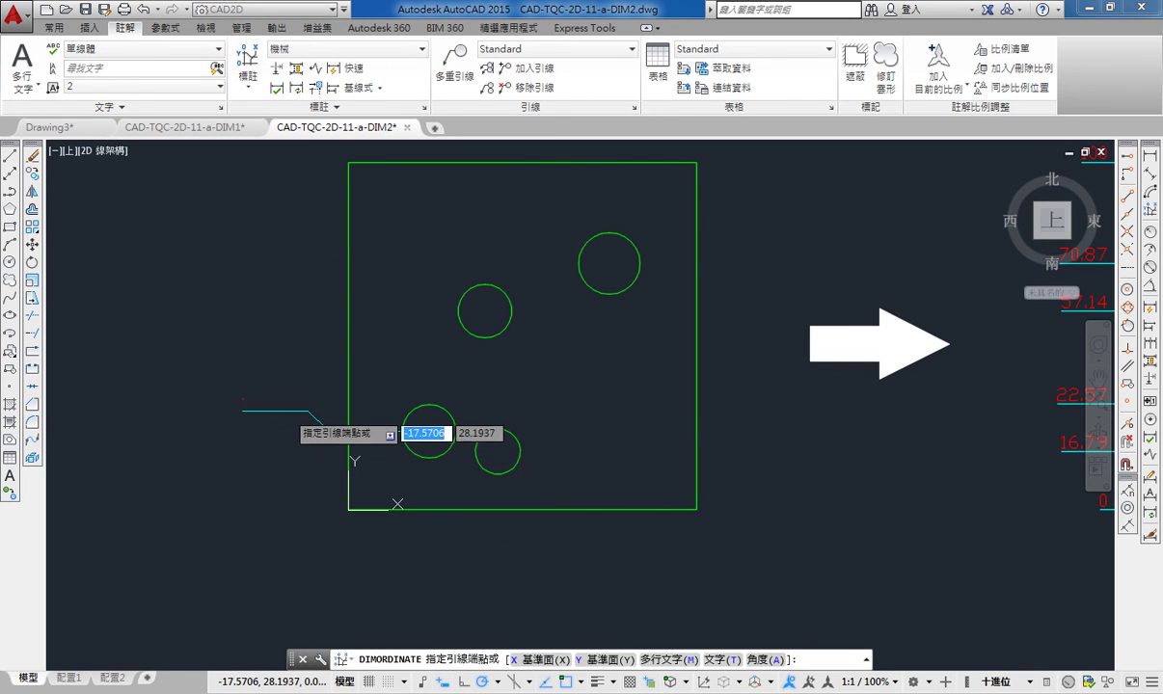
{"action": "left_click", "coordinate": [241, 406]}
{"action": "left_click", "coordinate": [247, 60]}
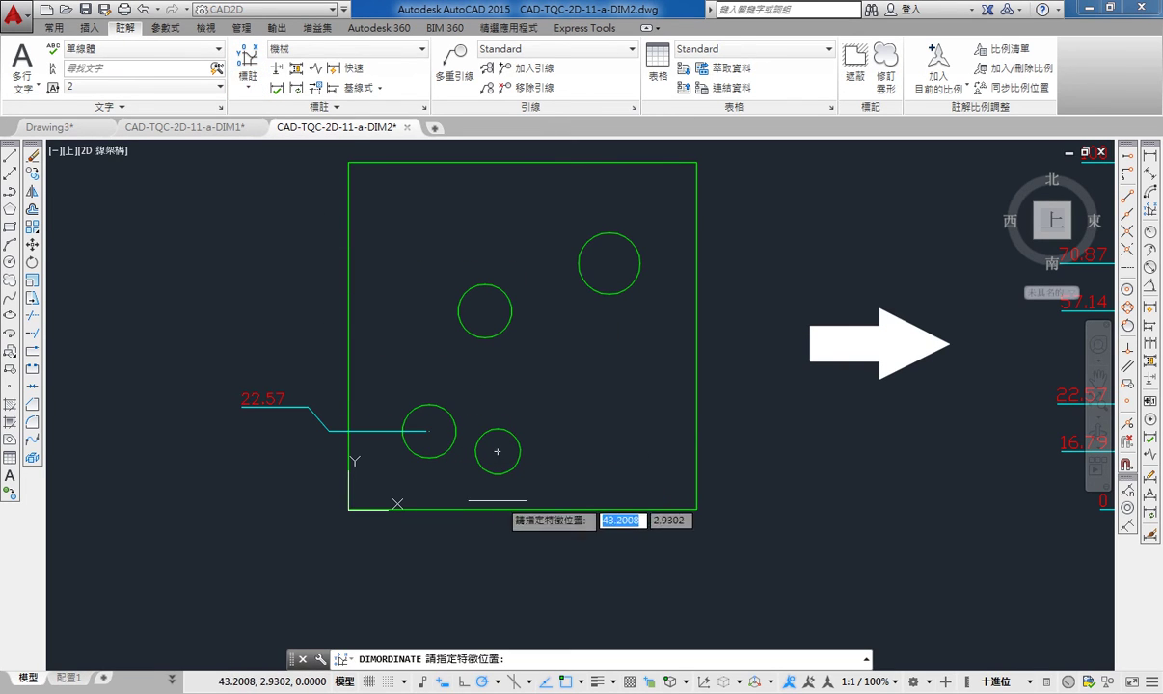
{"action": "left_click", "coordinate": [428, 431]}
{"action": "left_click", "coordinate": [455, 627]}
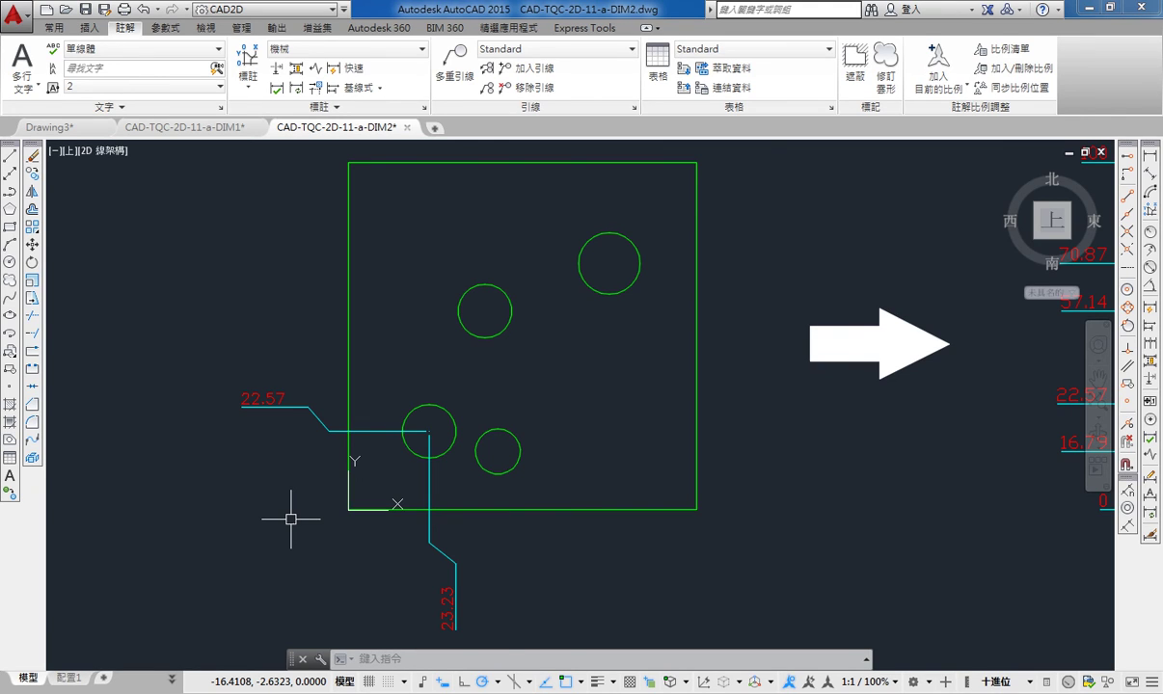
Restore the World coordinate system with the UCS command's W option.
{"action": "type", "text": "ucs"}
{"action": "key", "text": "Return"}
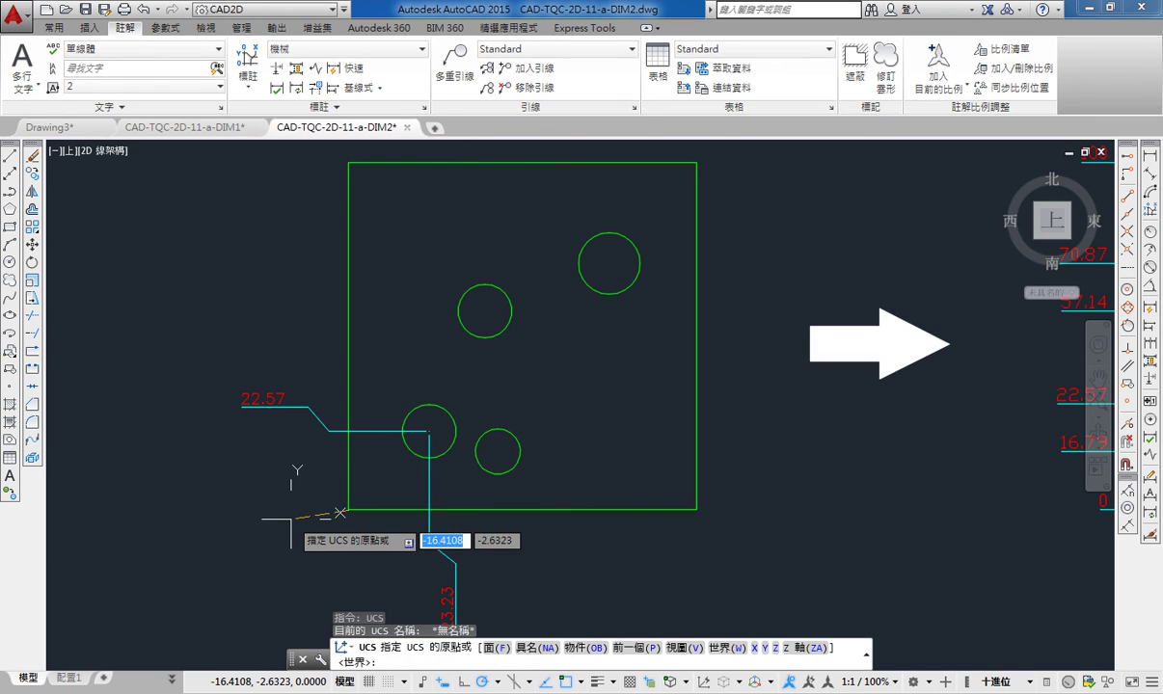
{"action": "type", "text": "w"}
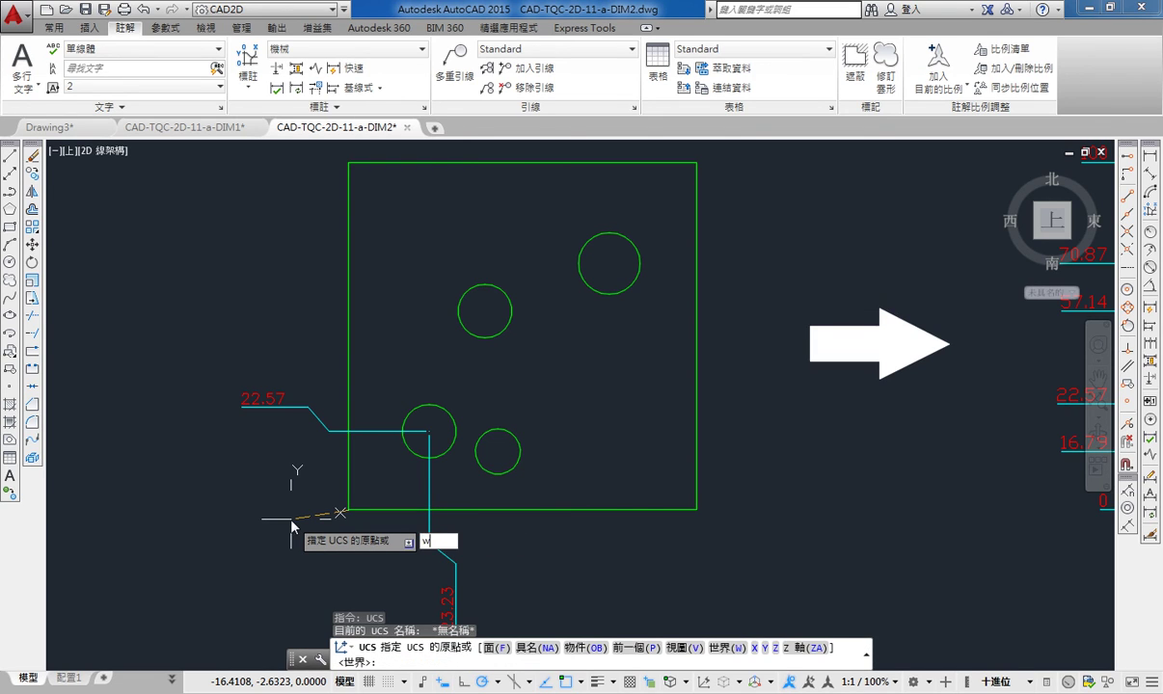
{"action": "key", "text": "Return"}
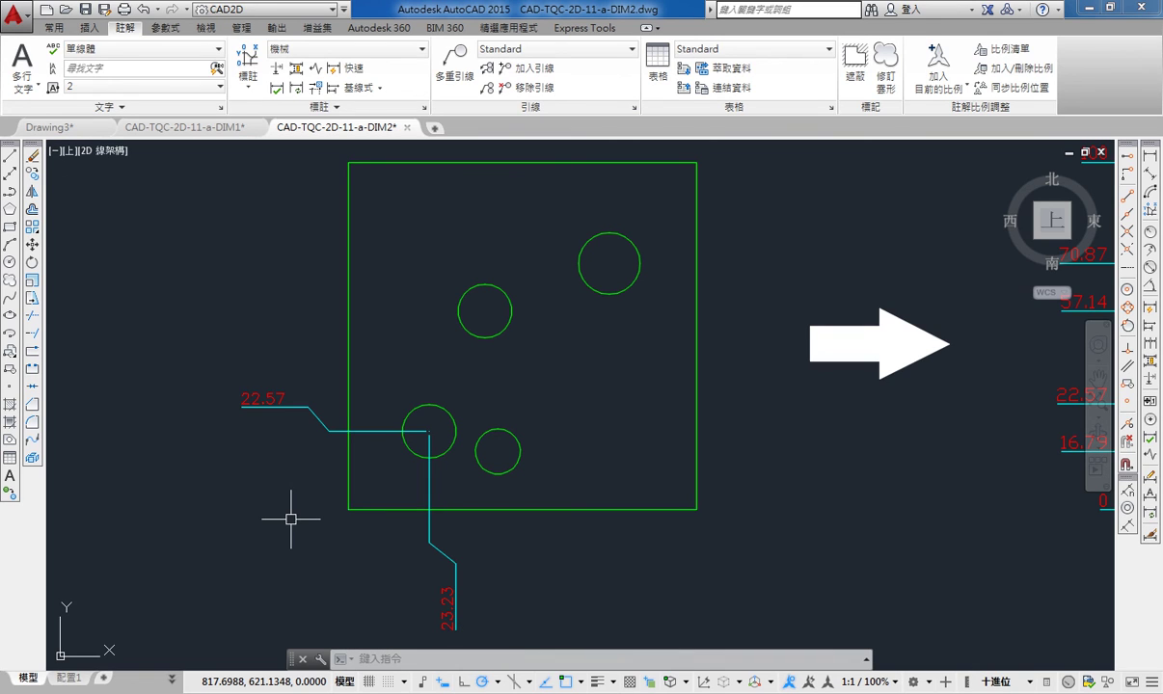
{"action": "scroll", "coordinate": [390, 446], "scroll_direction": "down", "scroll_amount": 4}
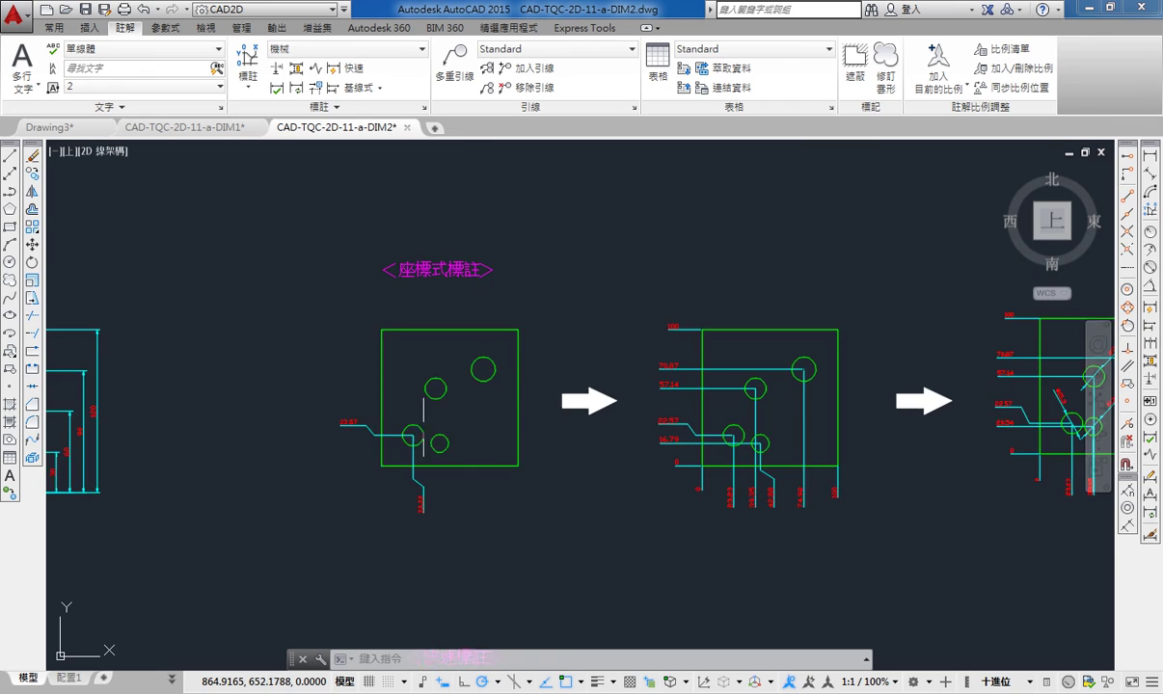
{"action": "scroll", "coordinate": [380, 288], "scroll_direction": "up", "scroll_amount": 2}
{"action": "scroll", "coordinate": [385, 523], "scroll_direction": "up", "scroll_amount": 2}
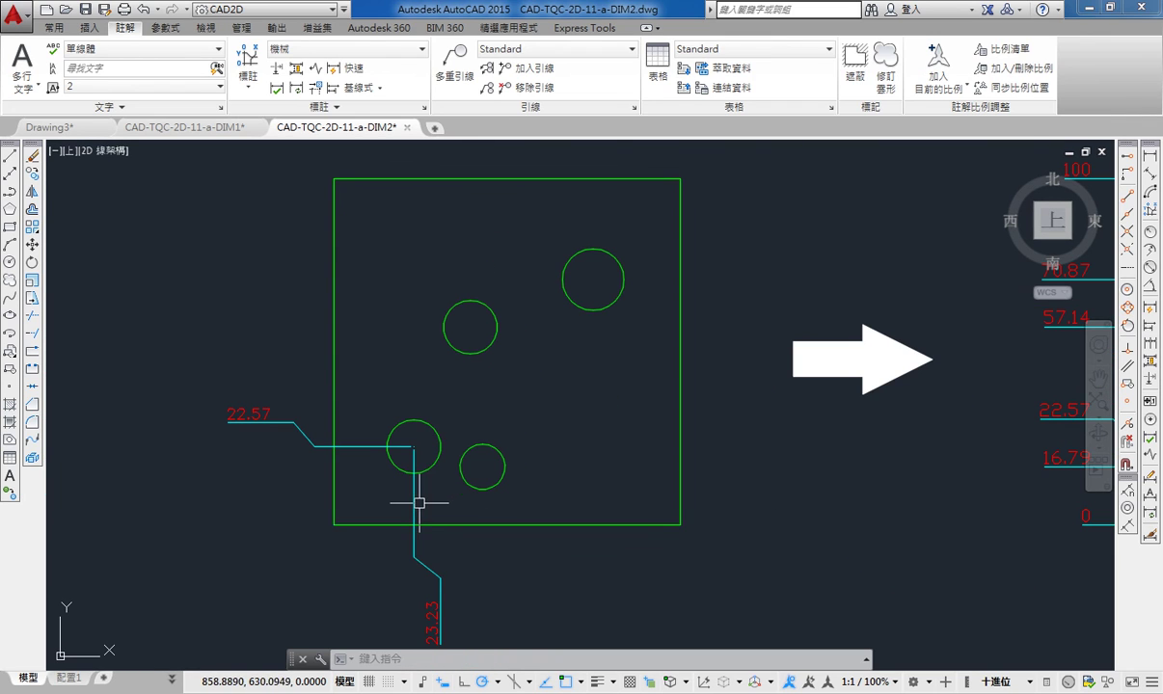
{"action": "scroll", "coordinate": [404, 494], "scroll_direction": "down", "scroll_amount": 2}
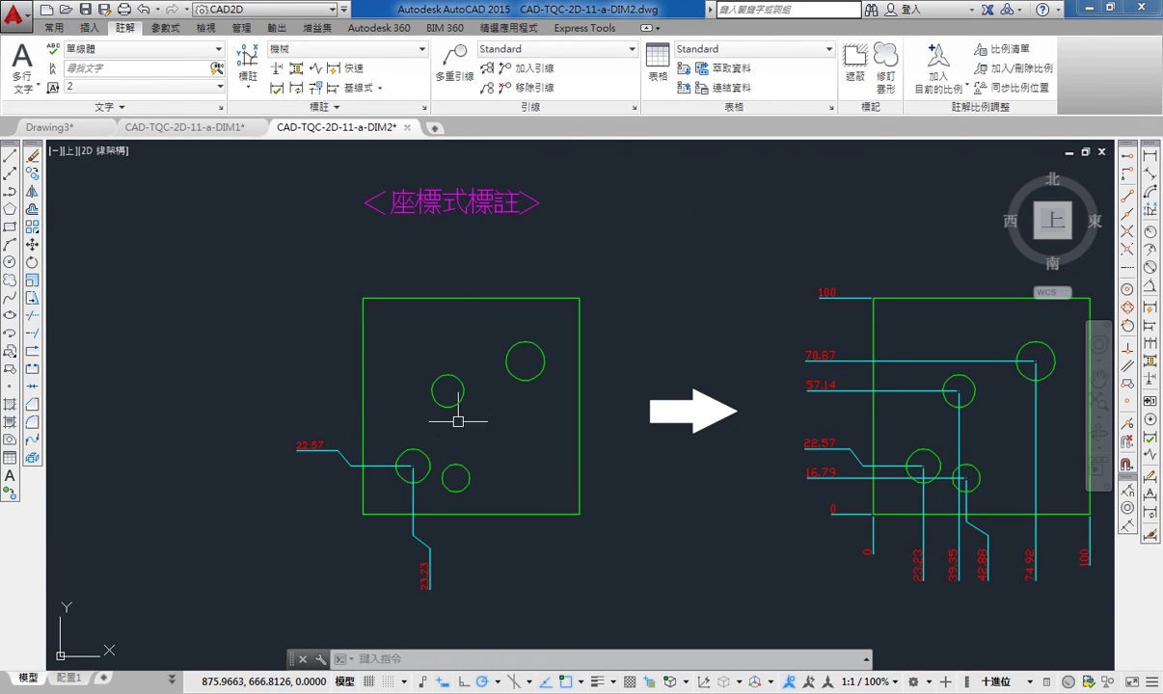
{"action": "middle_click_drag", "start_coordinate": [558, 489], "coordinate": [524, 493]}
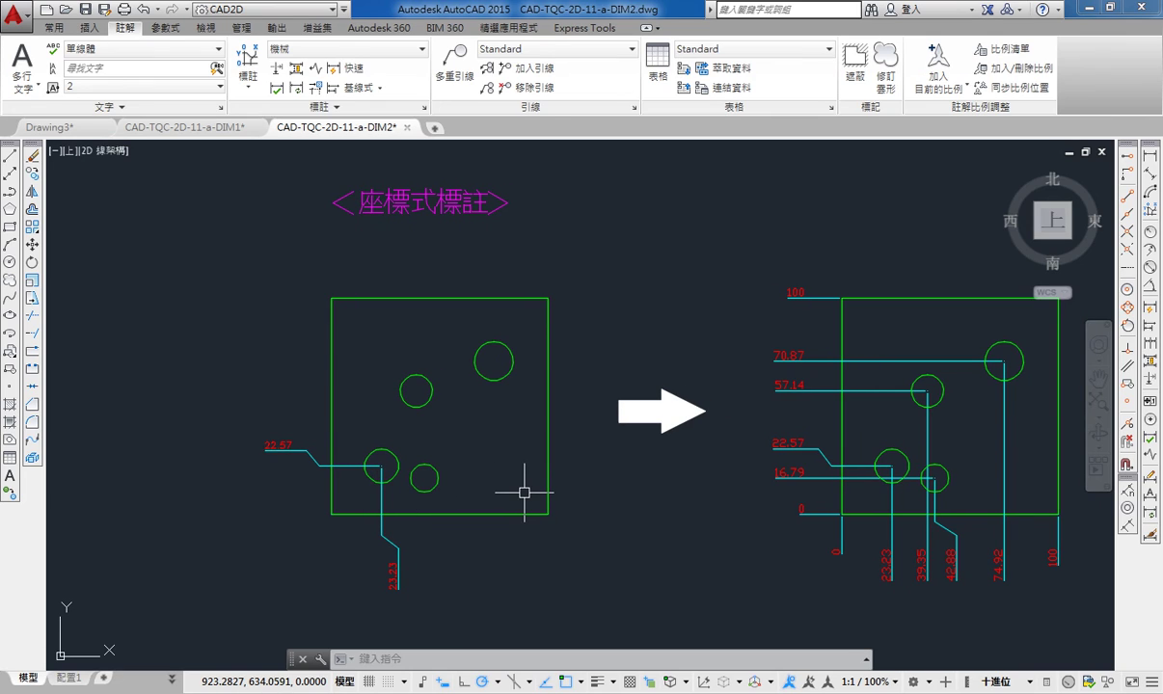